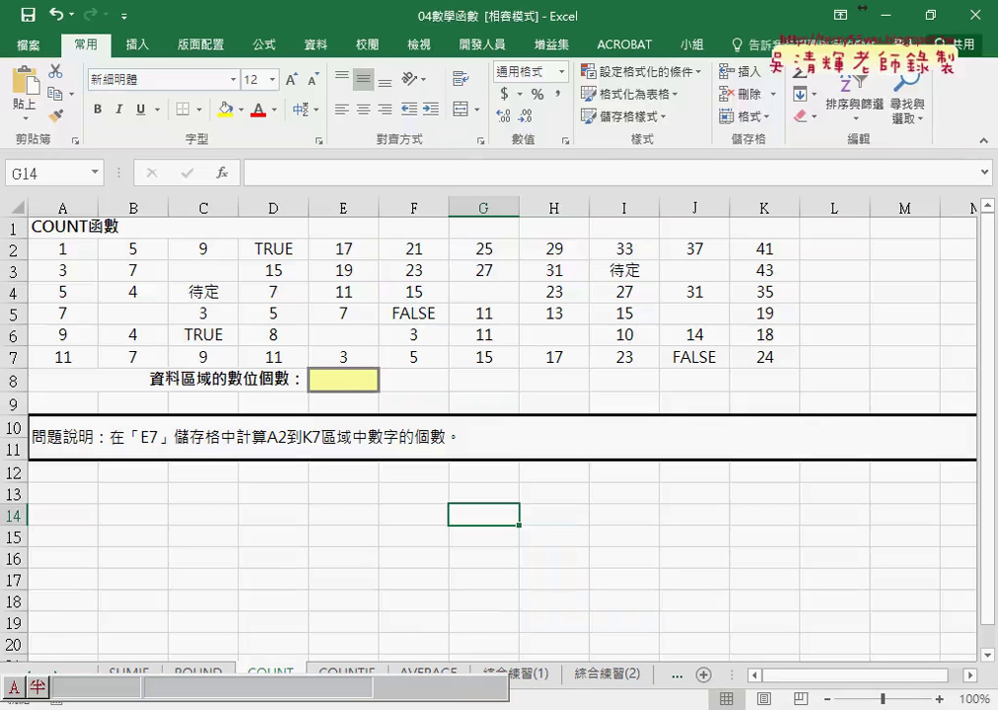
- Bring up the 04數學函數 workbook from its folder without reopening the already-open copy
mouse_move(358, 709)
left_click(306, 663)
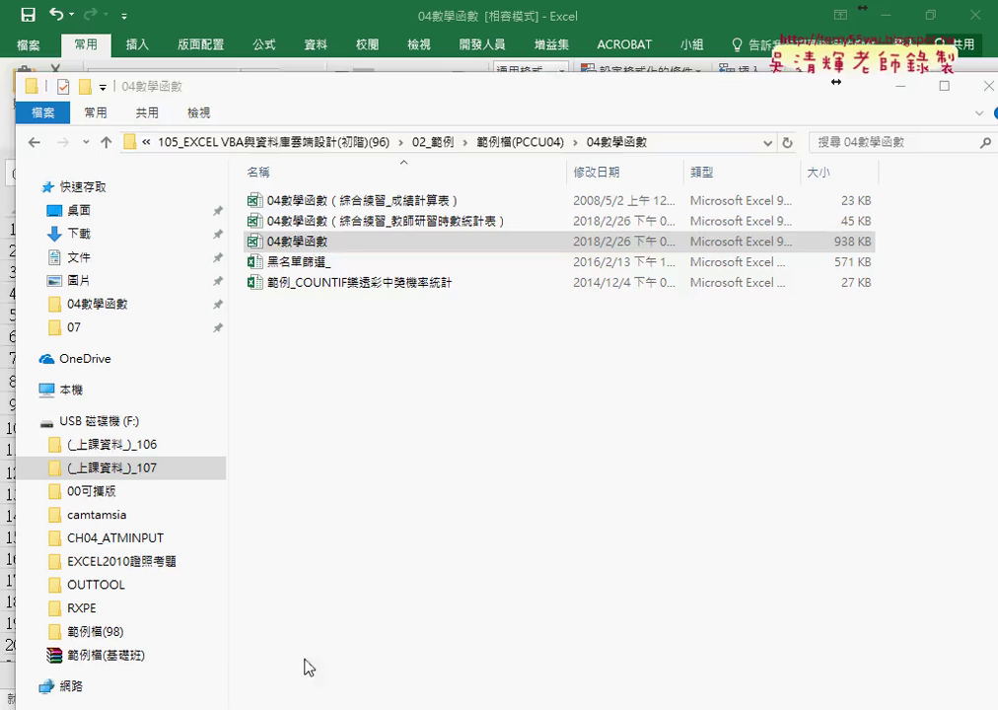
double_click(316, 243)
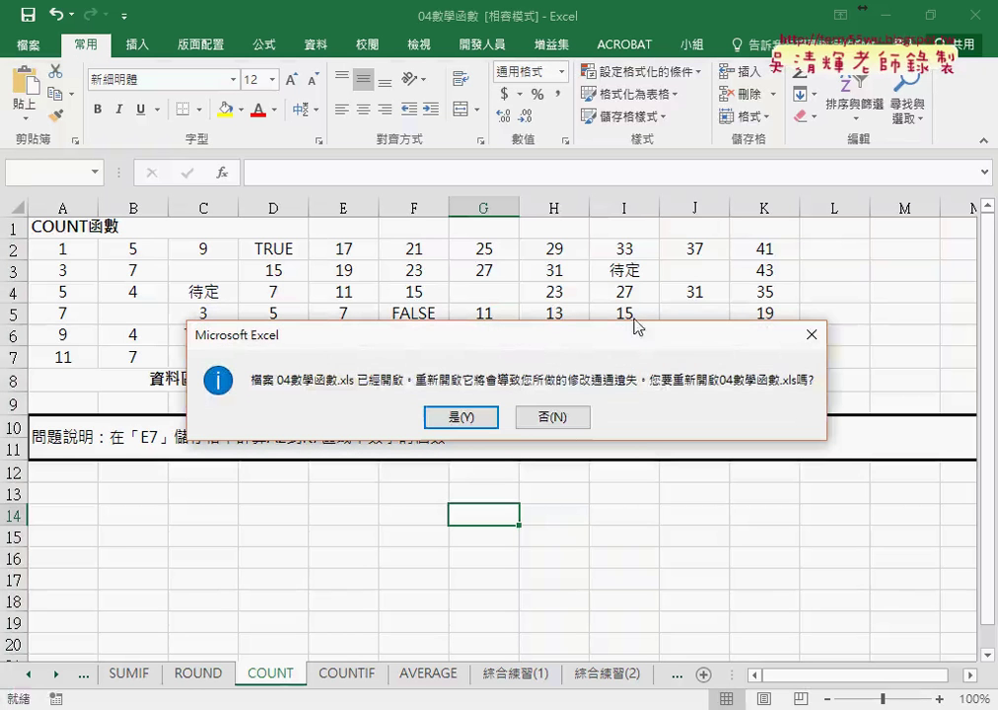
left_click(580, 414)
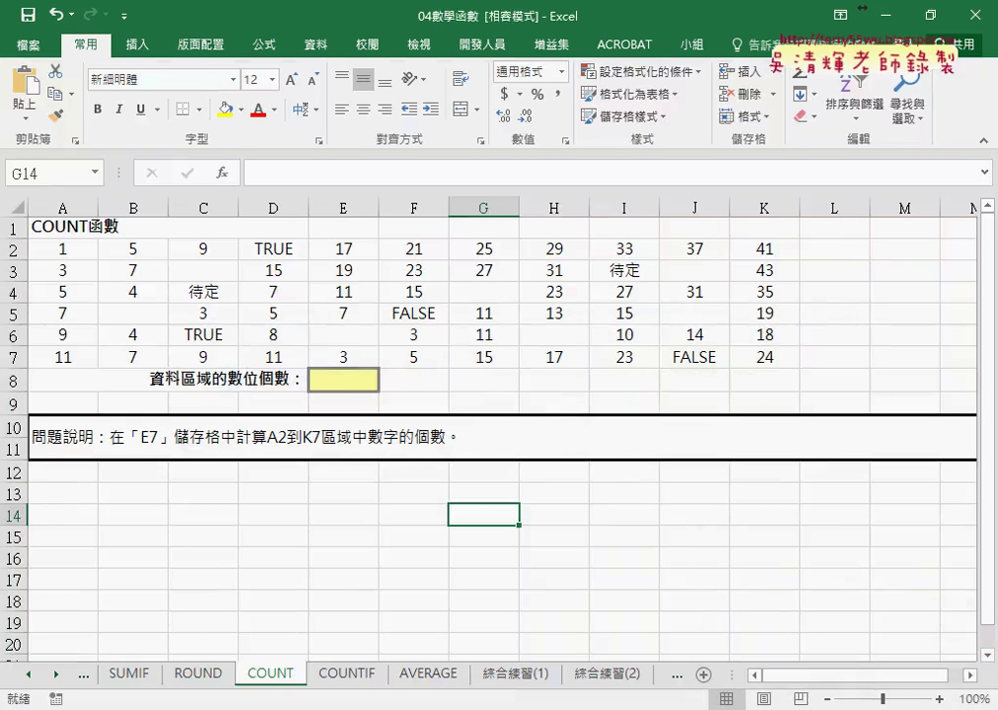
- Look through the earlier SUM, SUMIF and ROUND sheets
left_click(27, 674)
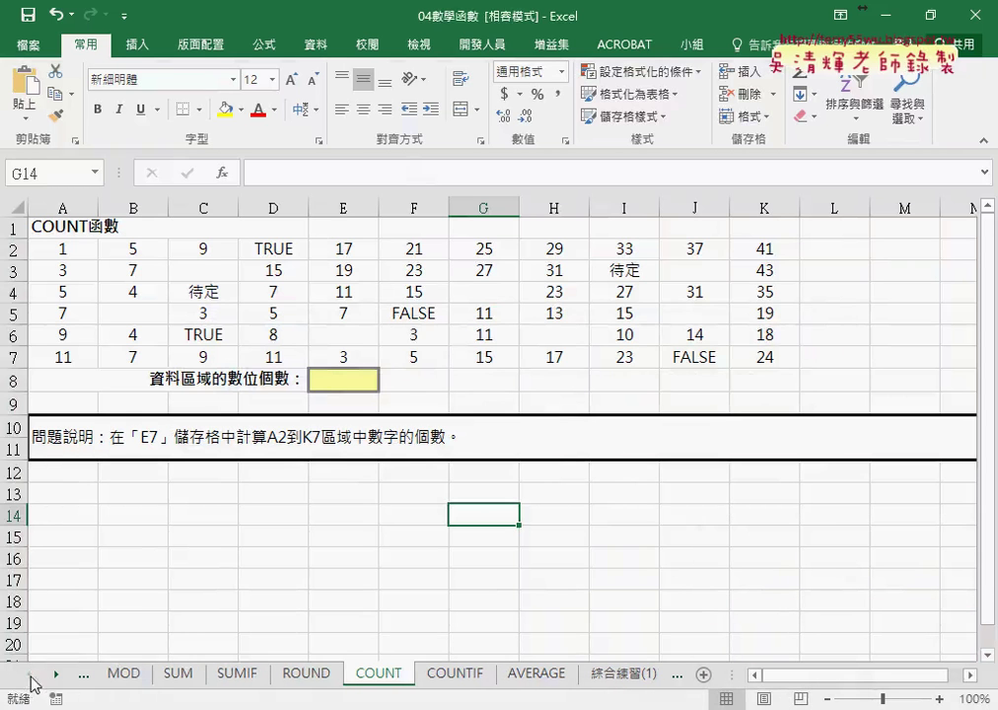
left_click(183, 677)
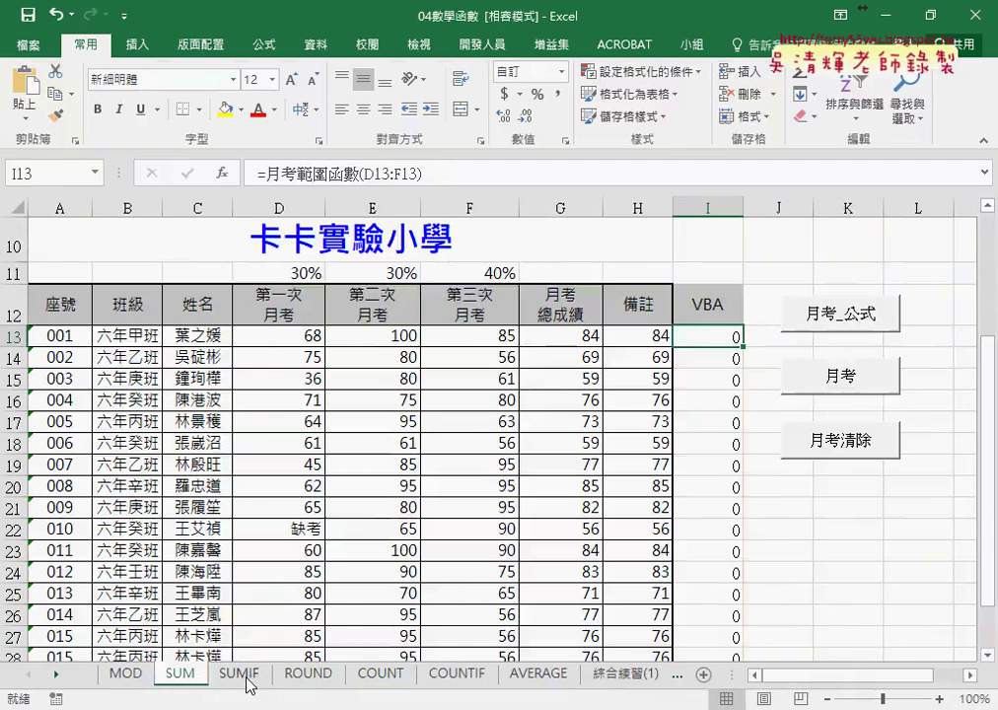
left_click(246, 679)
left_click(318, 679)
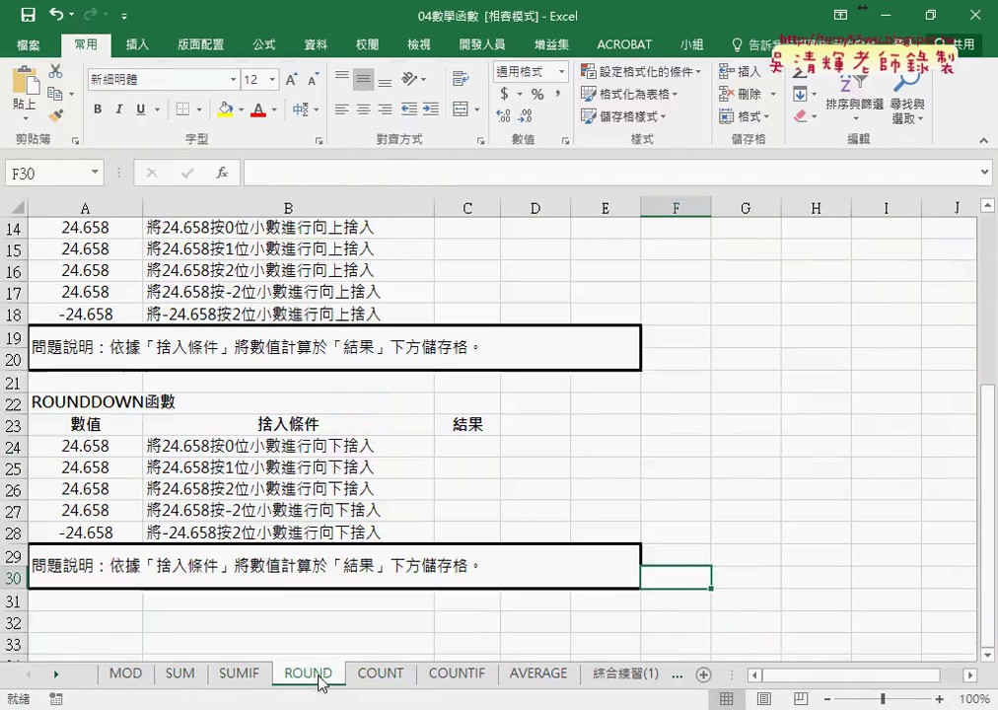
scroll(356, 635, "up", 3)
scroll(363, 569, "up", 2)
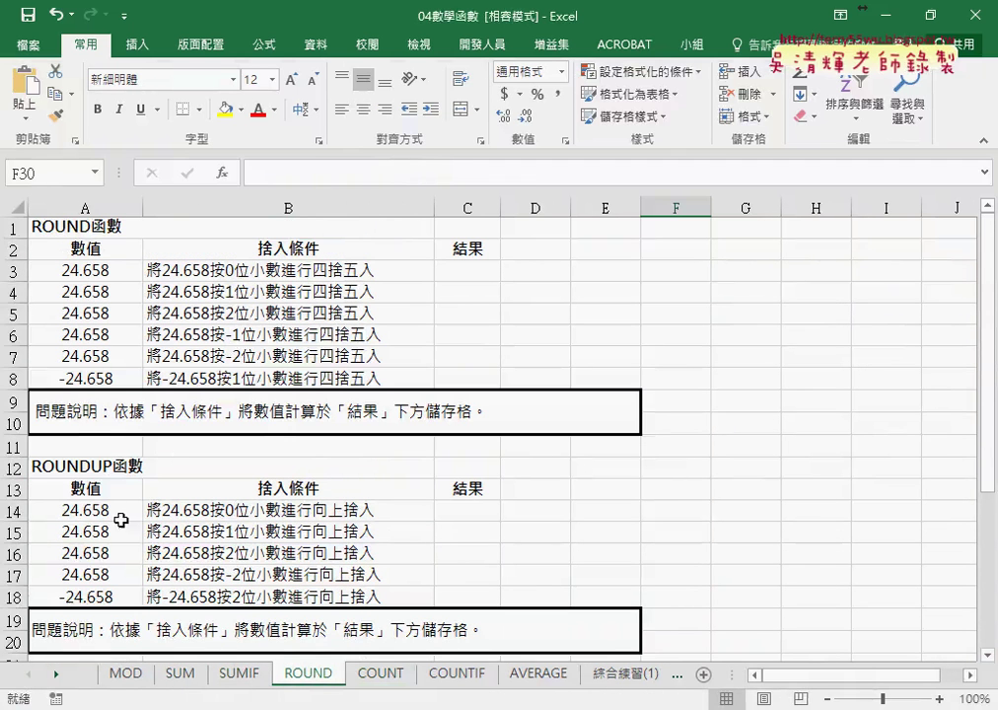
scroll(123, 519, "down", 2)
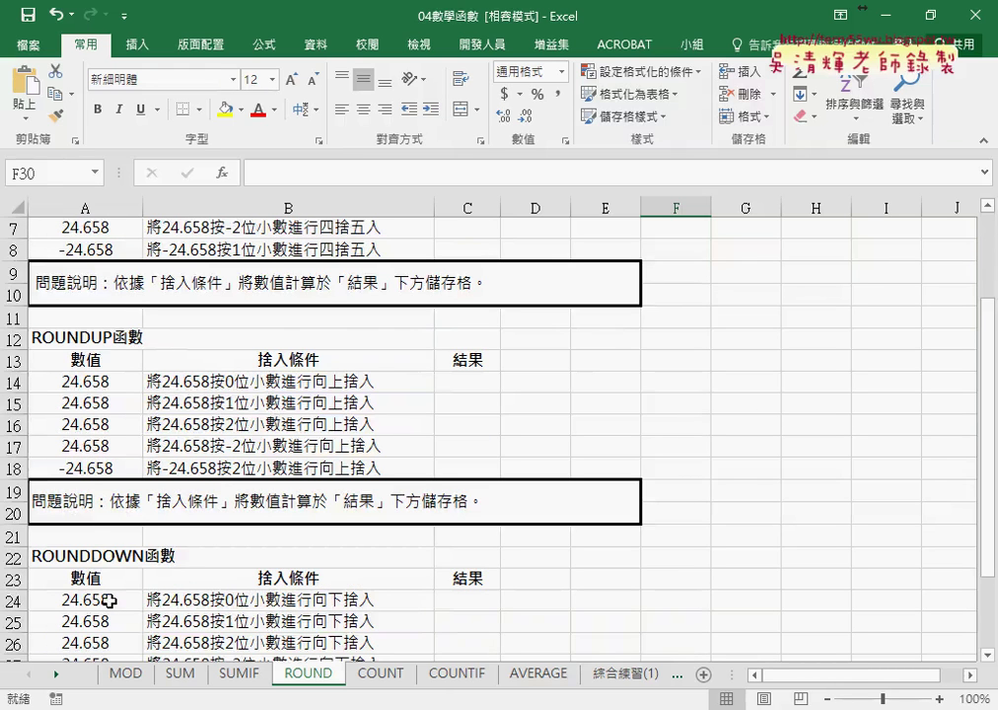
- On the COUNT sheet, select A2:K7 to see its count of 59, then select E8
left_click(380, 678)
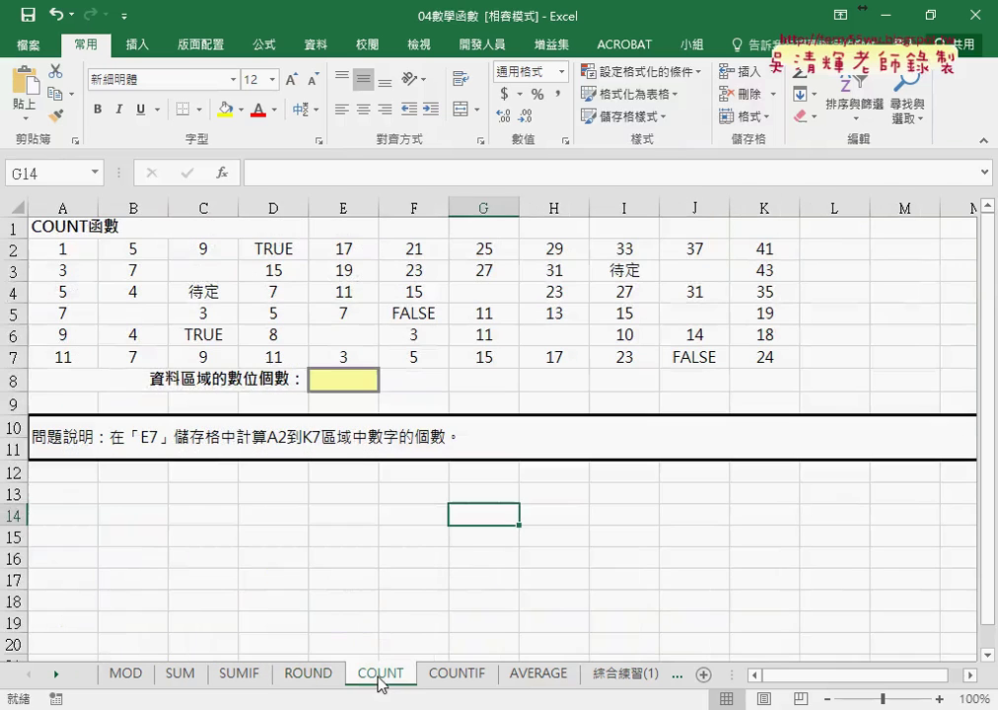
mouse_move(58, 249)
left_mouse_down()
mouse_move(720, 342)
mouse_move(744, 361)
left_mouse_up()
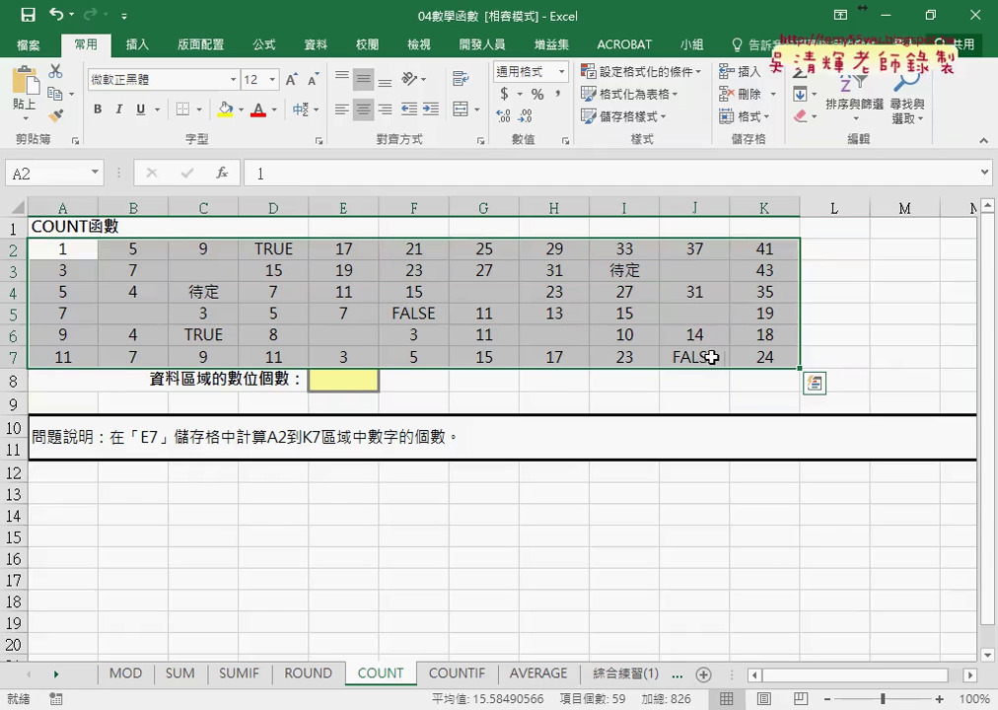
left_click(353, 380)
- For E8, list the 統計 (statistical) functions and move the dialog off the table
left_click(222, 173)
left_click(632, 225)
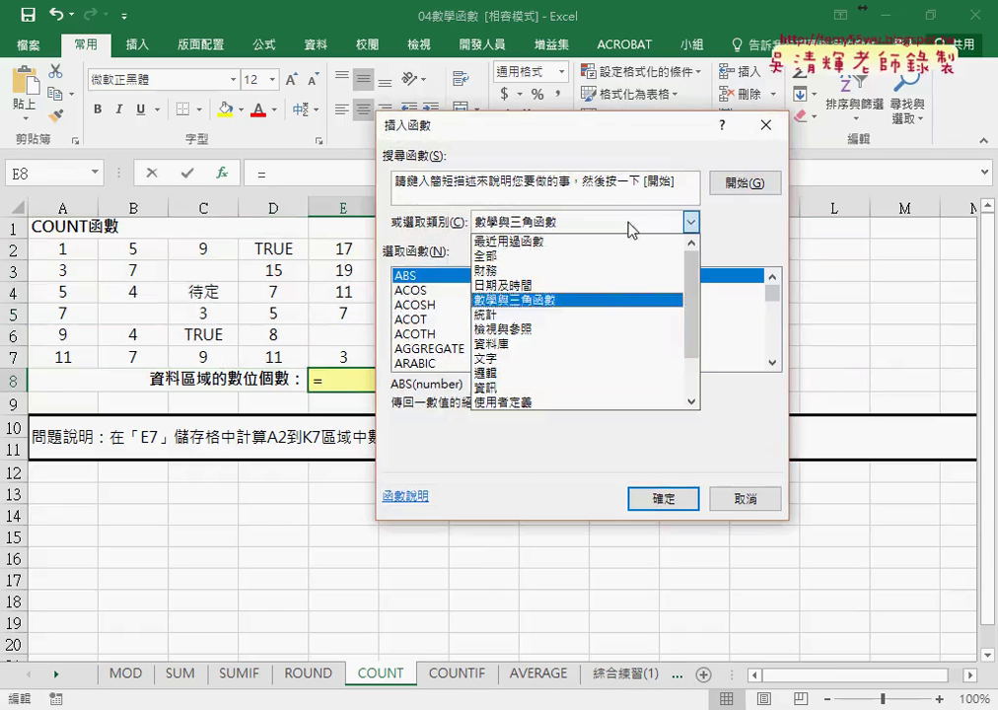
left_click(620, 316)
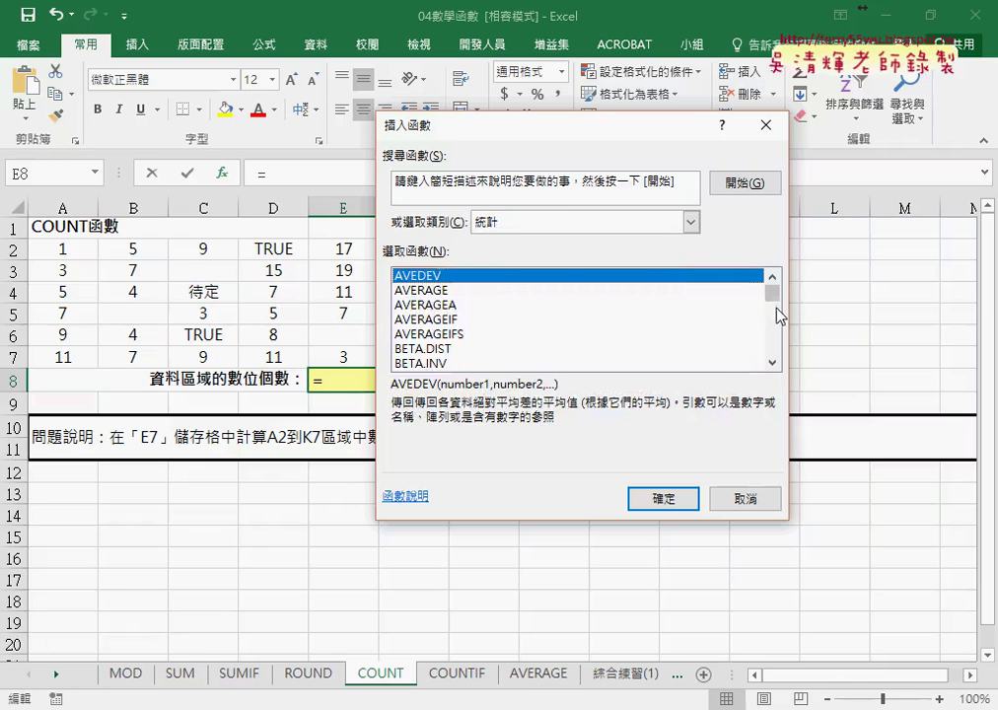
left_click_drag(776, 296, 775, 303)
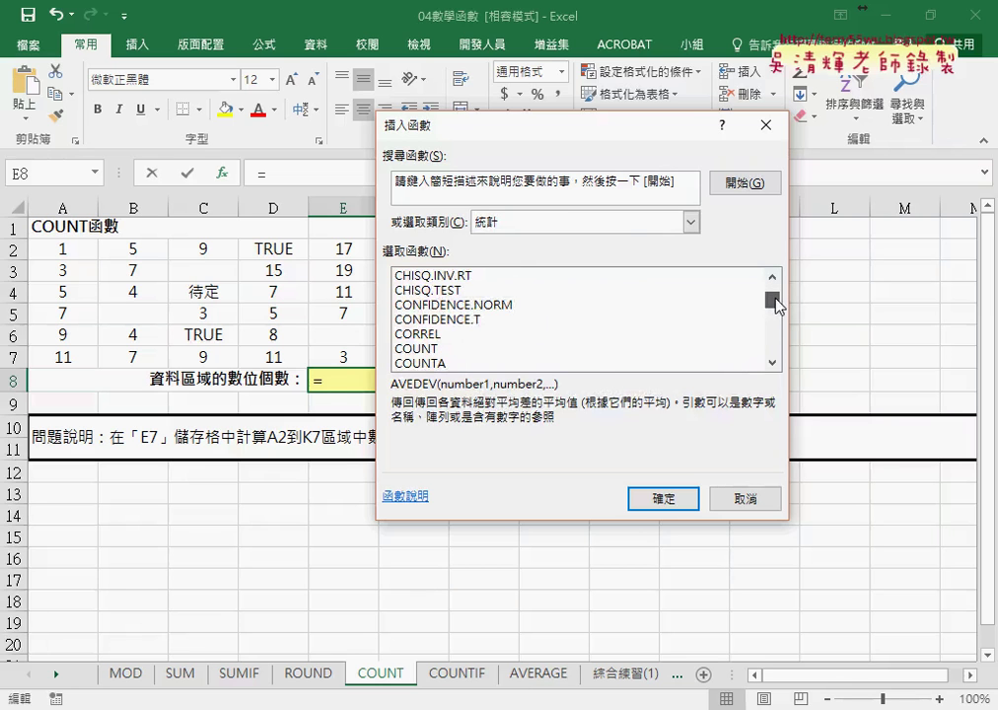
left_click_drag(641, 136, 781, 123)
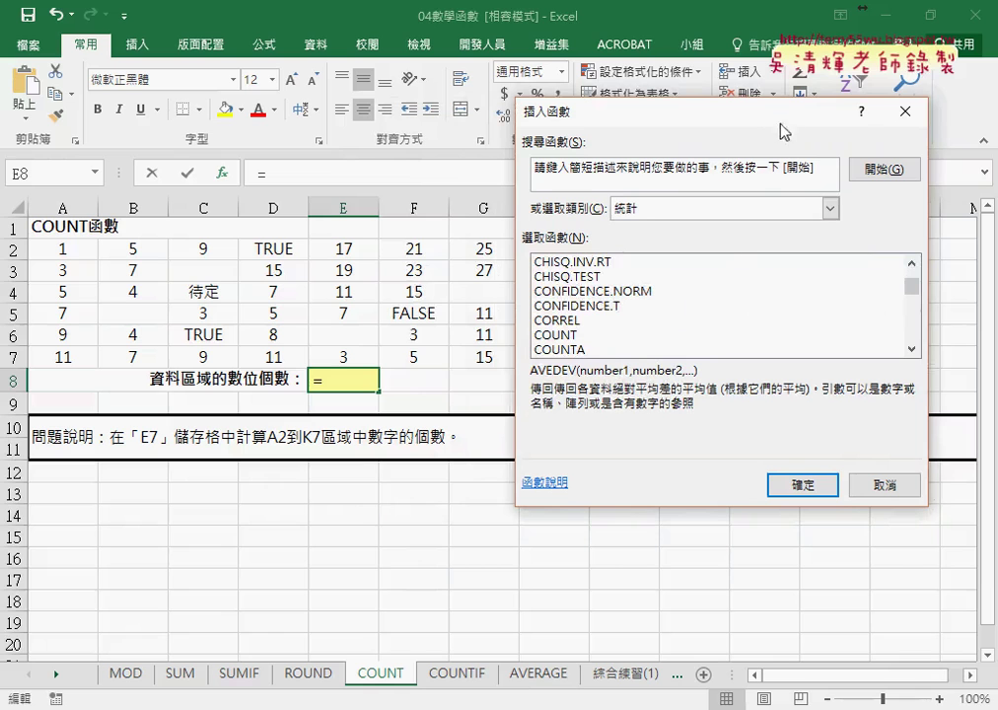
left_click(913, 348)
left_click(914, 348)
left_click(913, 348)
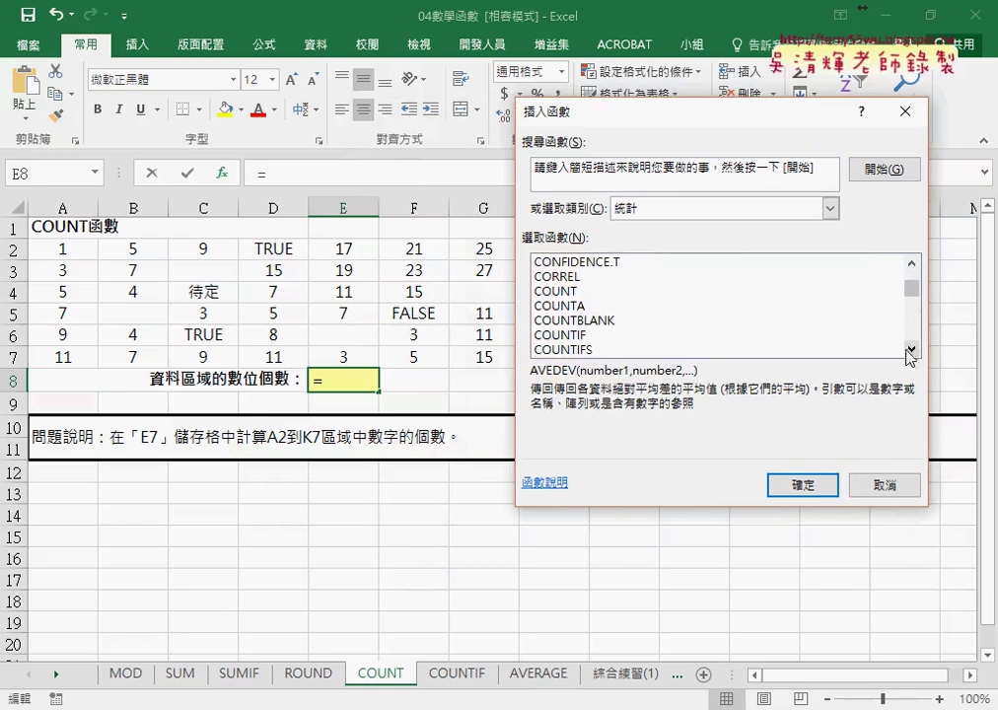
- Compare the COUNT, COUNTA, COUNTBLANK and COUNTIF descriptions
left_click(583, 292)
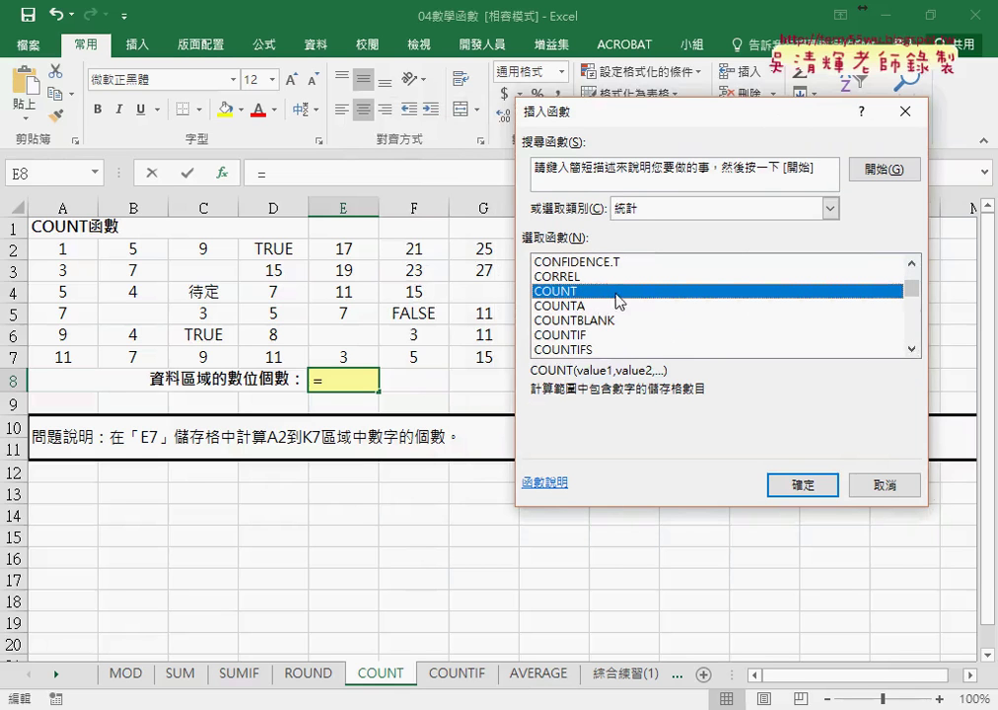
left_click(593, 307)
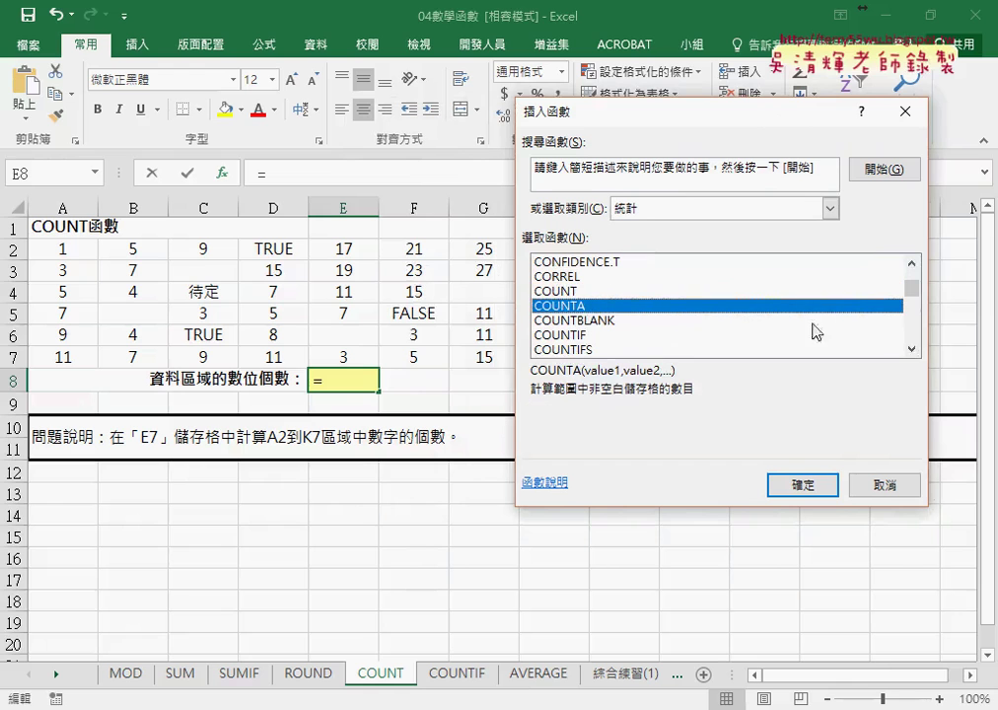
left_click(627, 321)
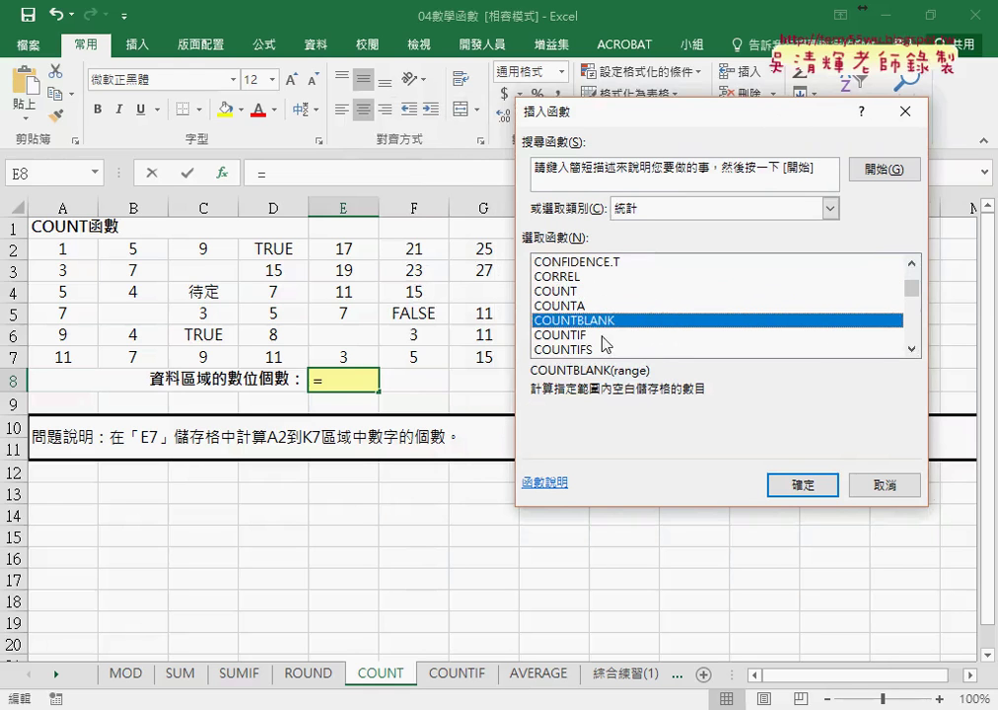
left_click(604, 339)
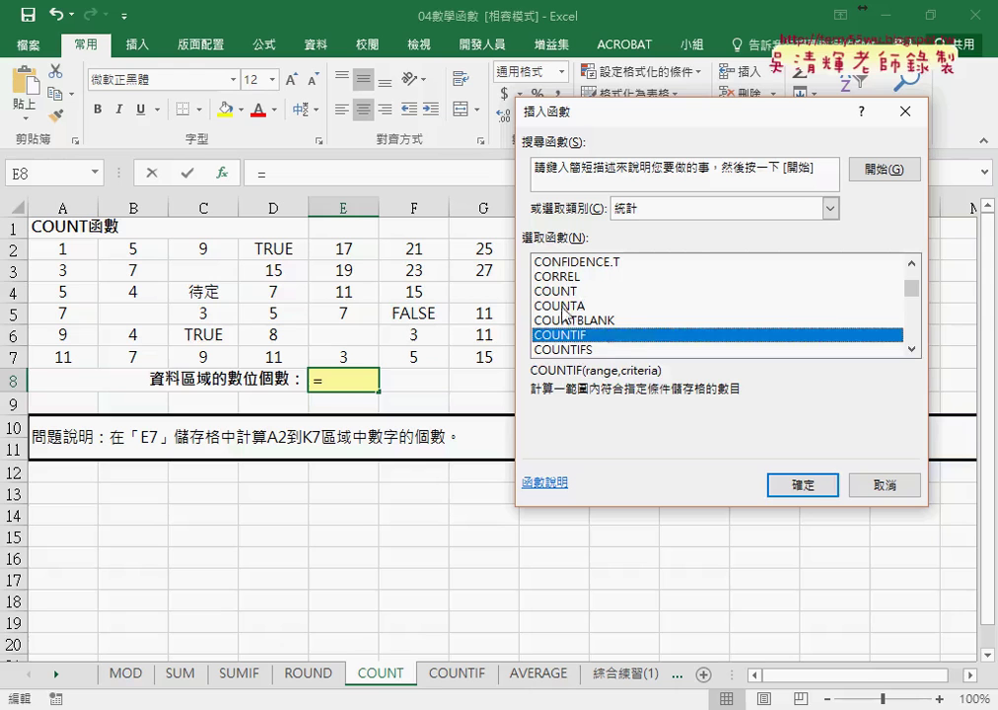
- Choose COUNT, underline key words in its description, and confirm it
left_click(592, 292)
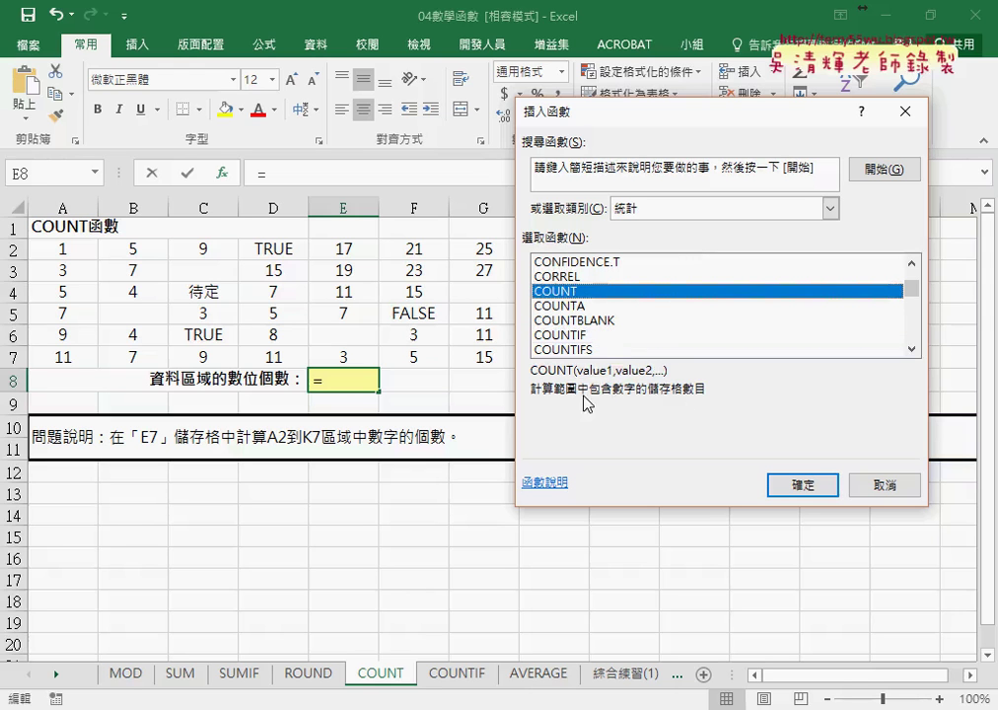
left_click_drag(550, 399, 631, 395)
left_click_drag(661, 397, 708, 394)
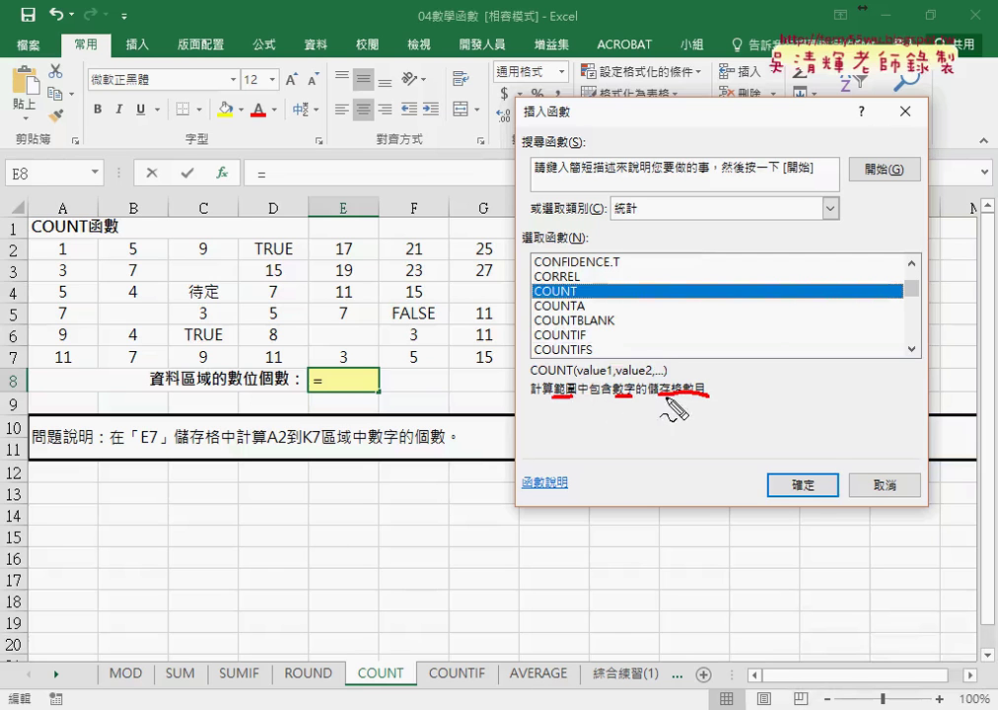
key("Escape")
left_click(807, 484)
- Set COUNT's Value1 to A2:K7 and confirm, so E8 shows 53
left_click(540, 192)
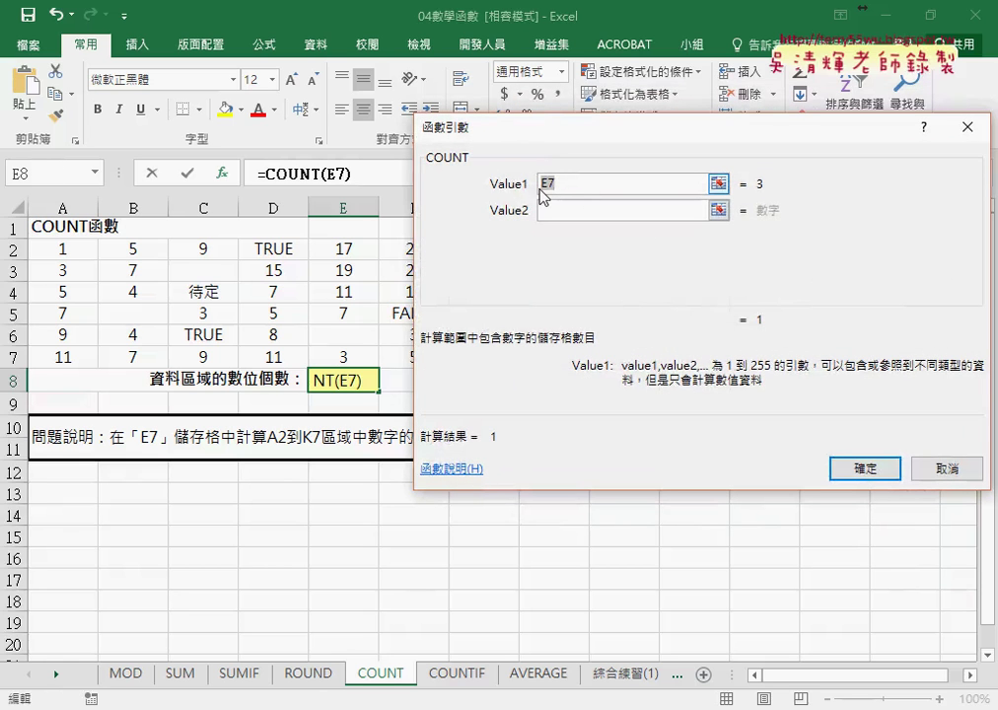
left_click_drag(63, 249, 741, 369)
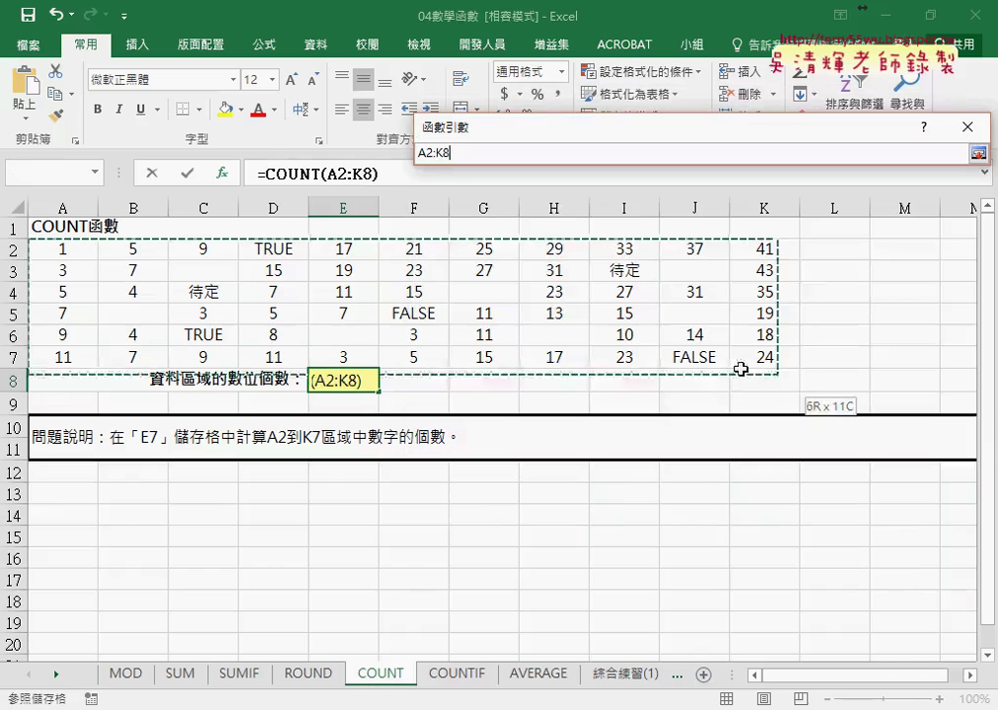
left_click_drag(741, 369, 767, 367)
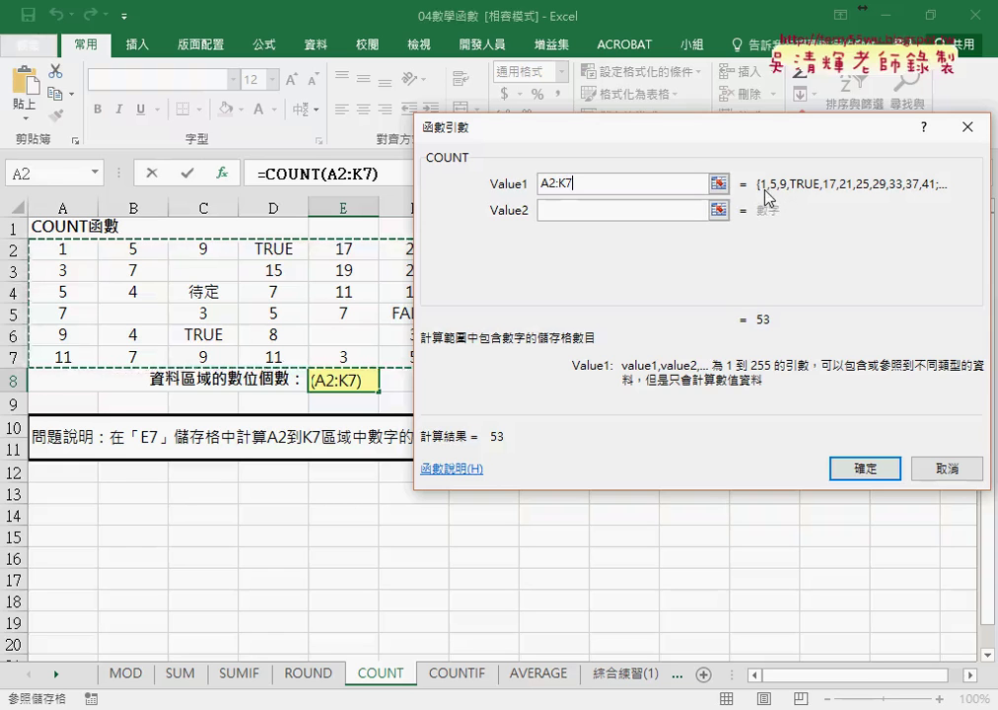
left_click(864, 482)
- Insert =COUNTA(A2:K7) into G8, giving 59 non-empty cells
left_click(492, 379)
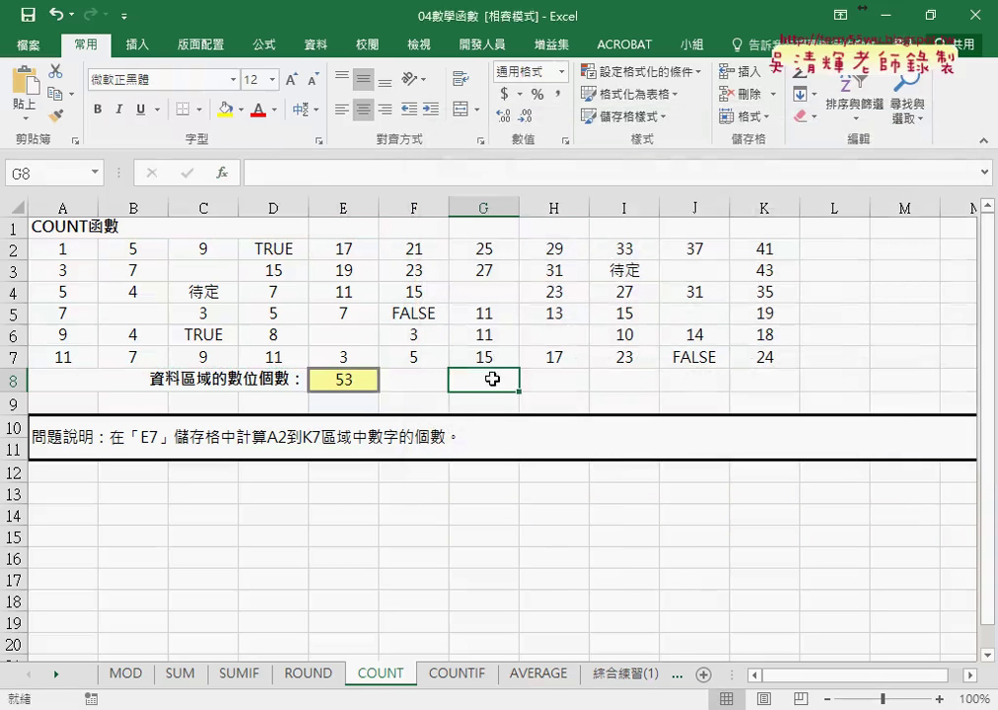
left_click(222, 175)
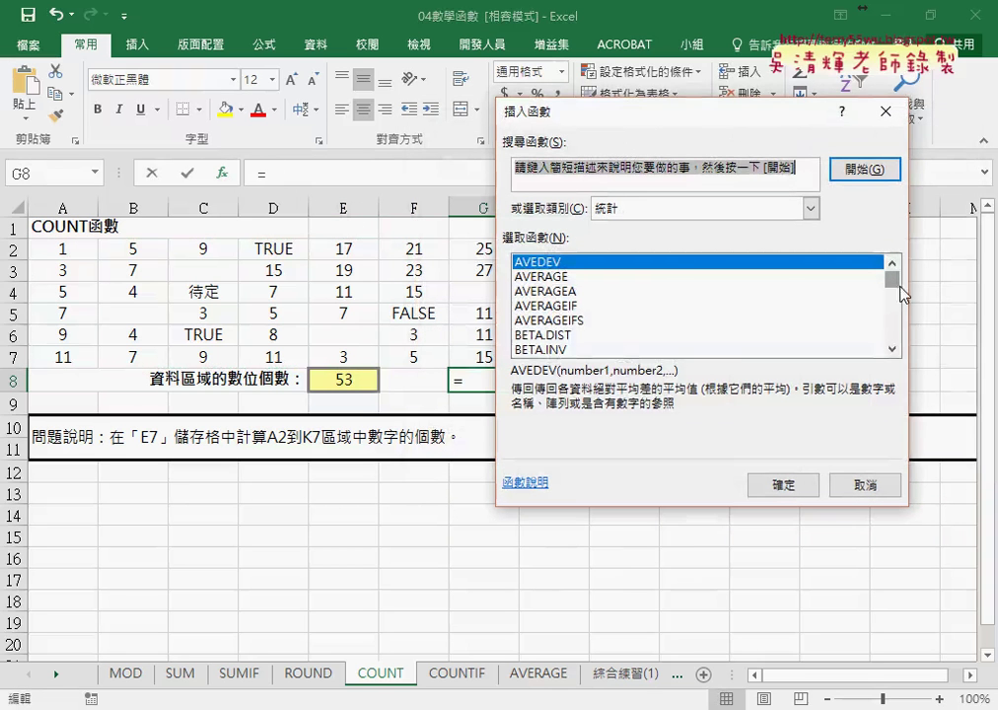
left_click_drag(898, 286, 898, 293)
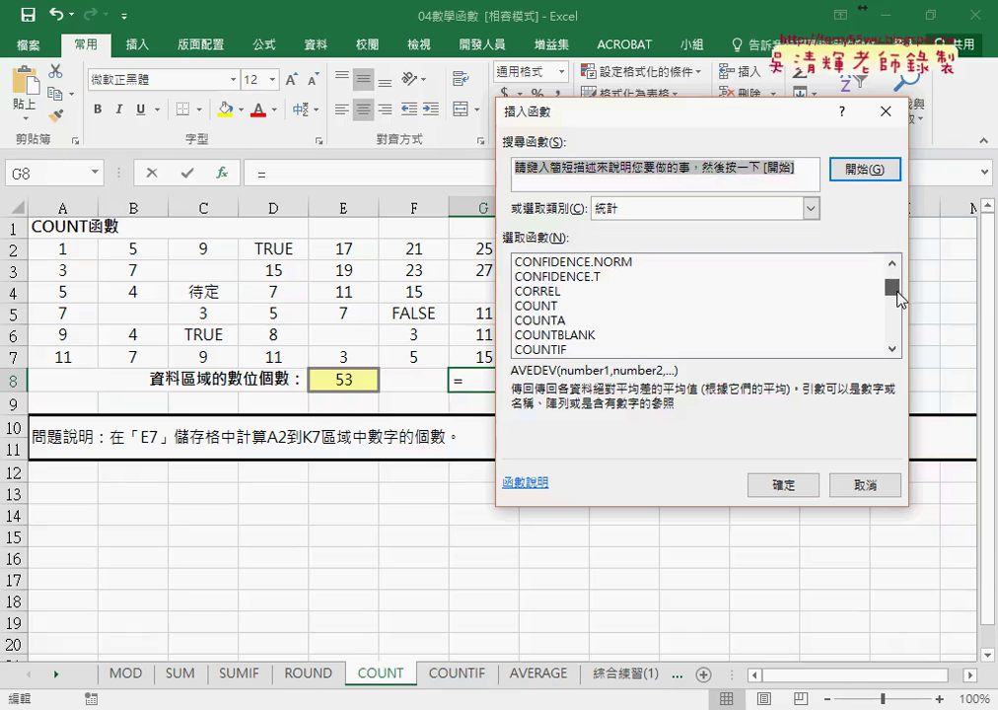
left_click(584, 322)
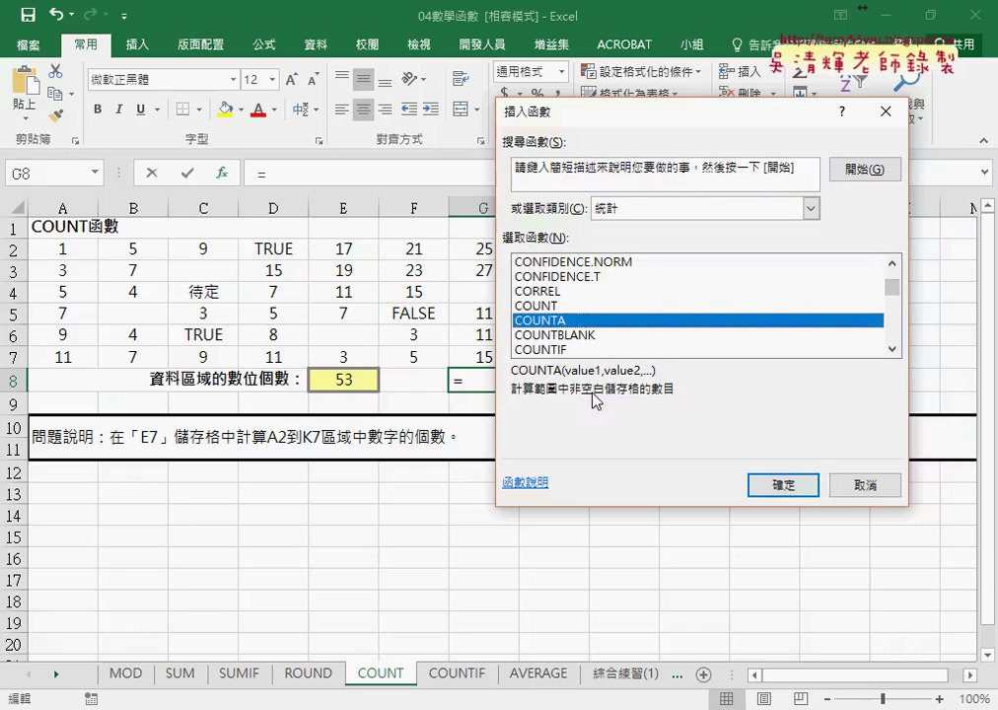
left_click(753, 481)
mouse_move(74, 251)
left_mouse_down()
mouse_move(662, 357)
mouse_move(766, 357)
left_mouse_up()
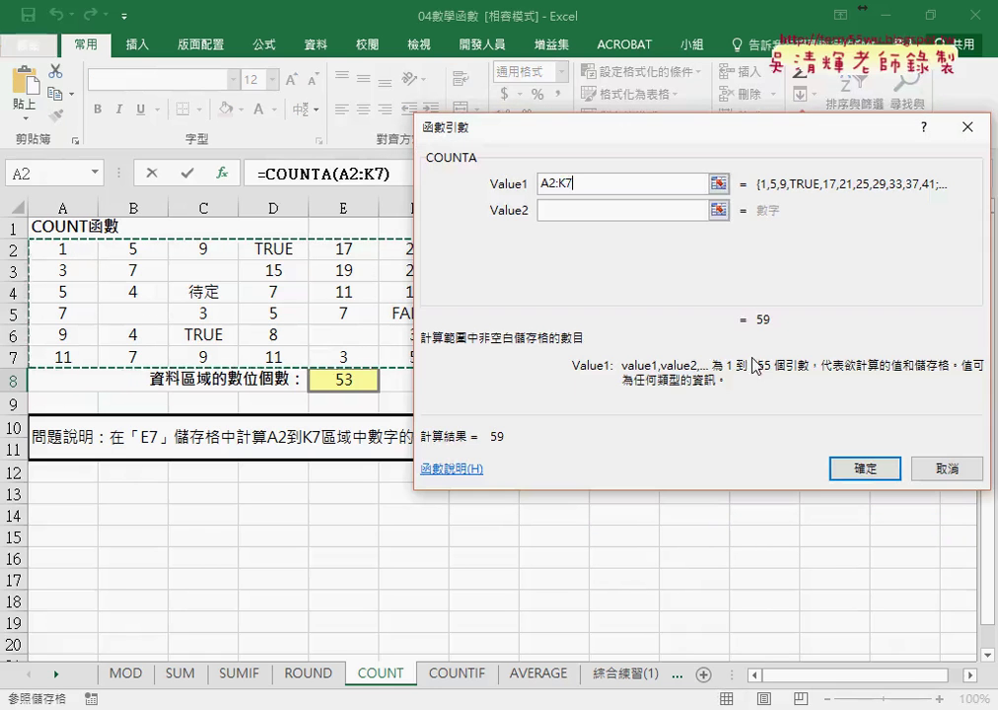
left_click(850, 468)
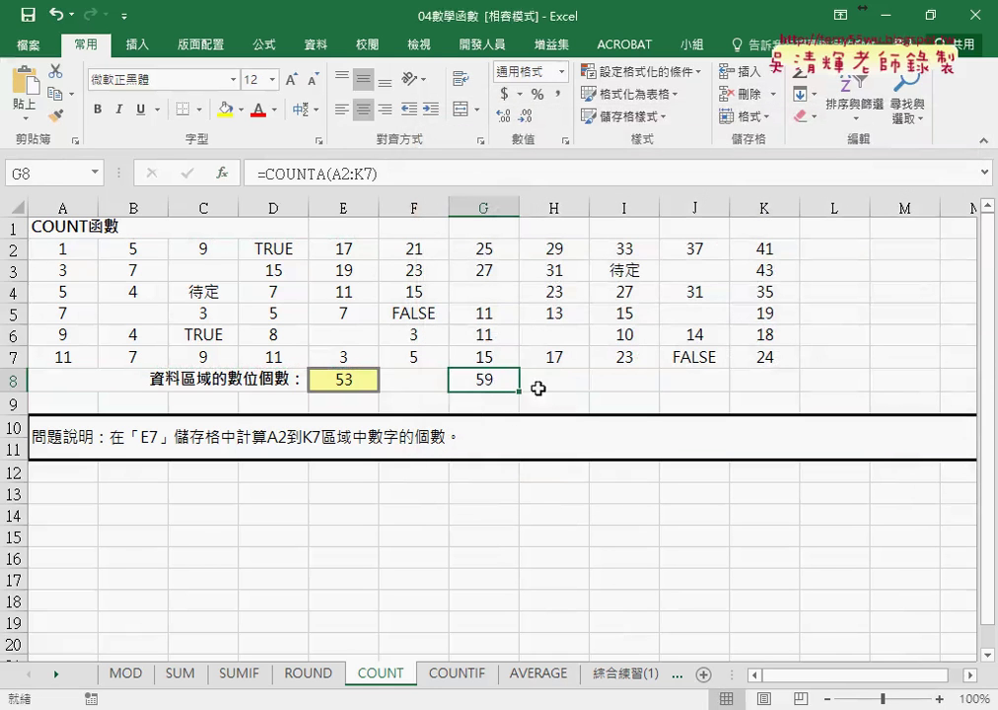
left_click(640, 384)
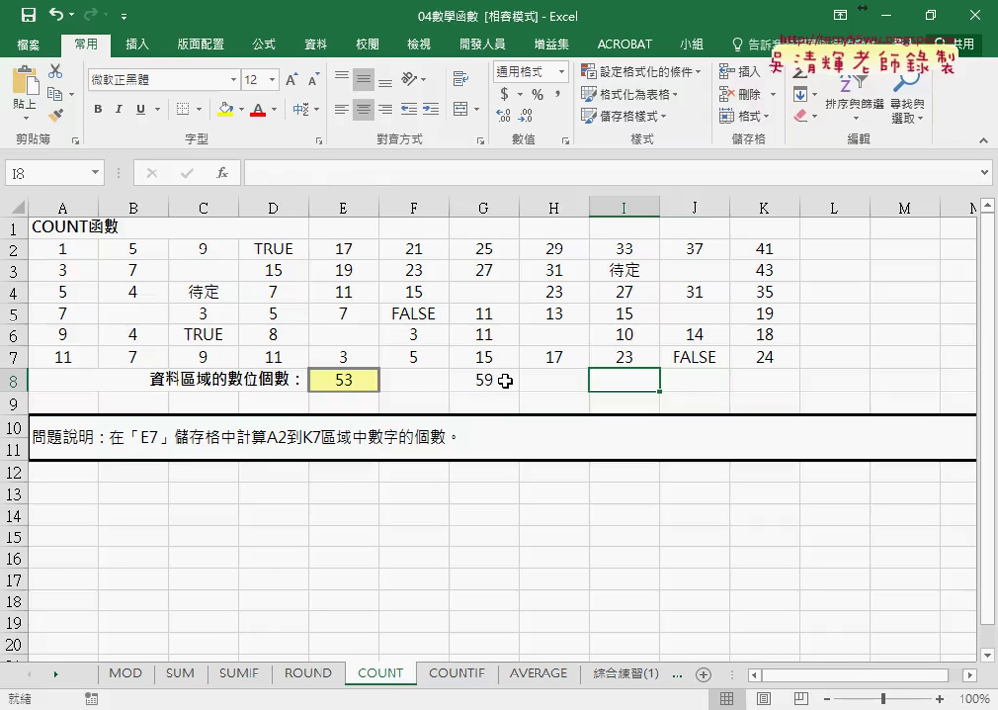
- Check the G8 and E8 formulas, then insert =COUNTBLANK(A2:K7) into I8, giving 7
left_click(499, 381)
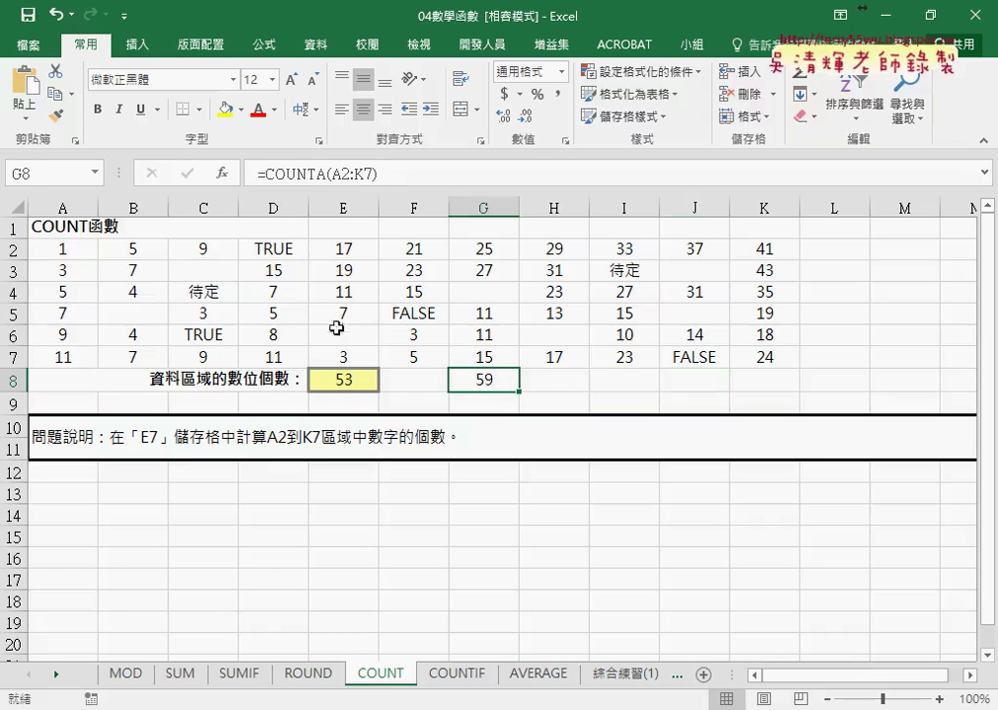
left_click(345, 380)
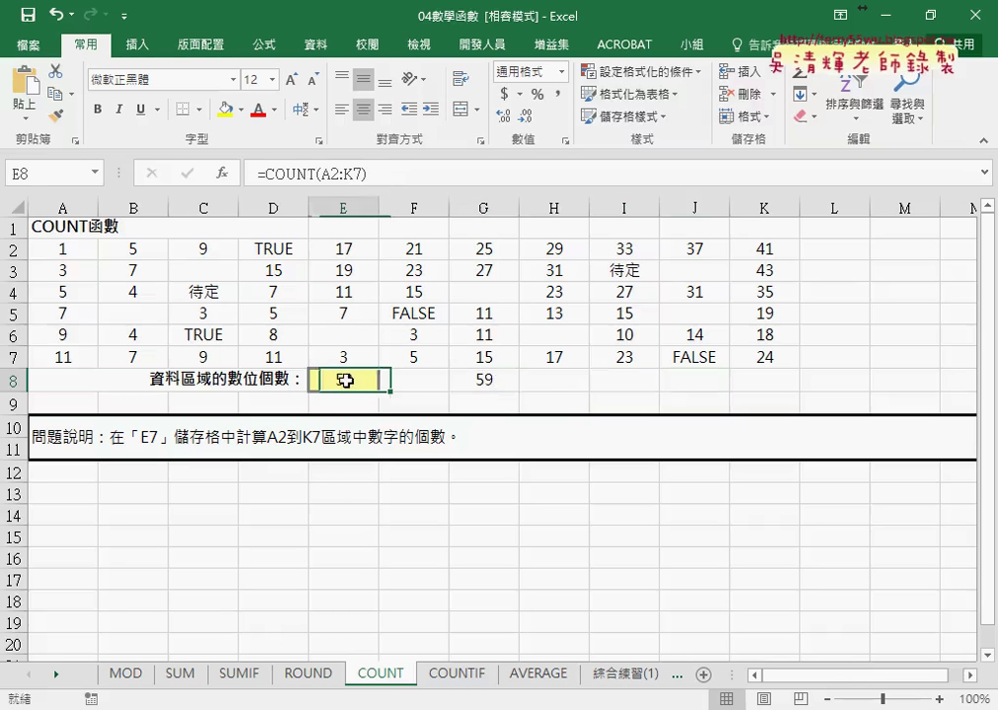
left_click(614, 380)
left_click(223, 173)
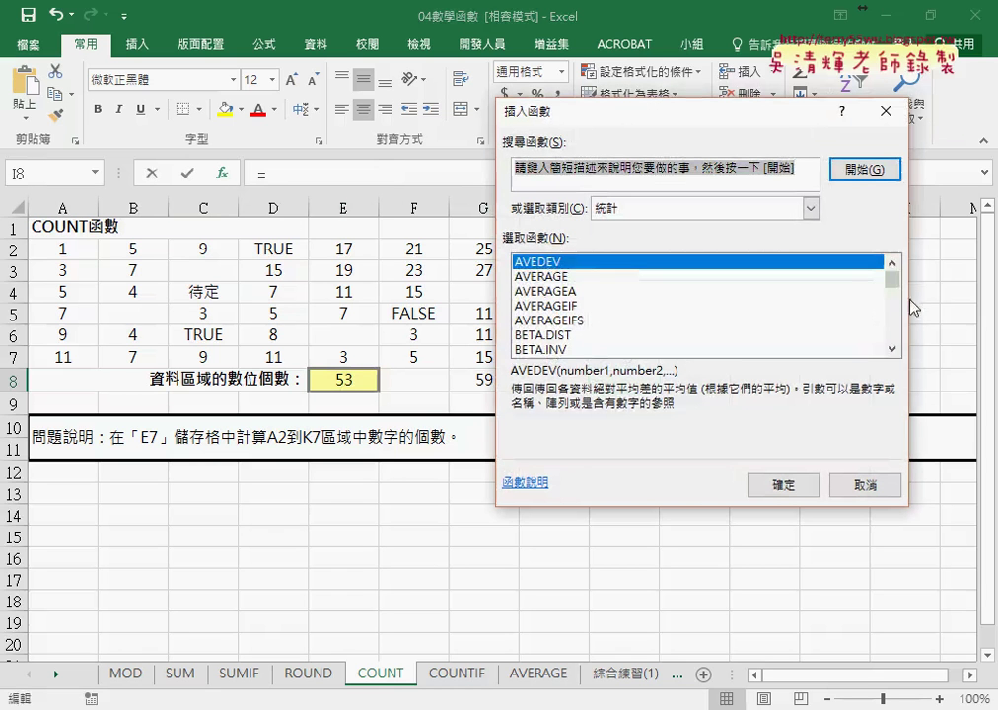
left_click_drag(894, 281, 893, 287)
left_click(593, 308)
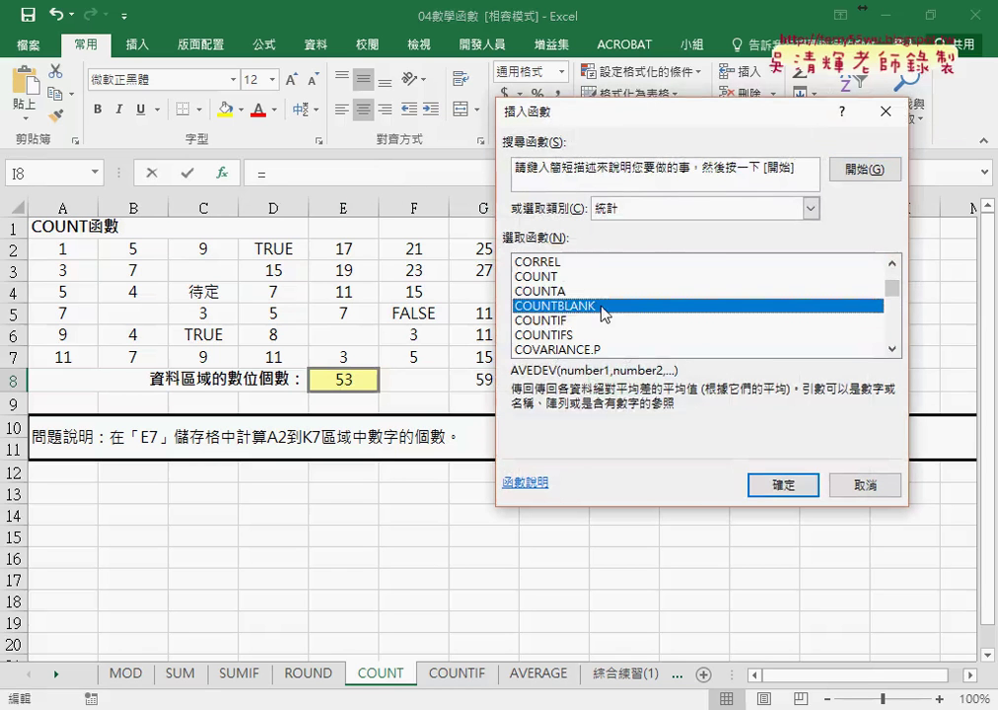
left_click(779, 486)
left_click(60, 247)
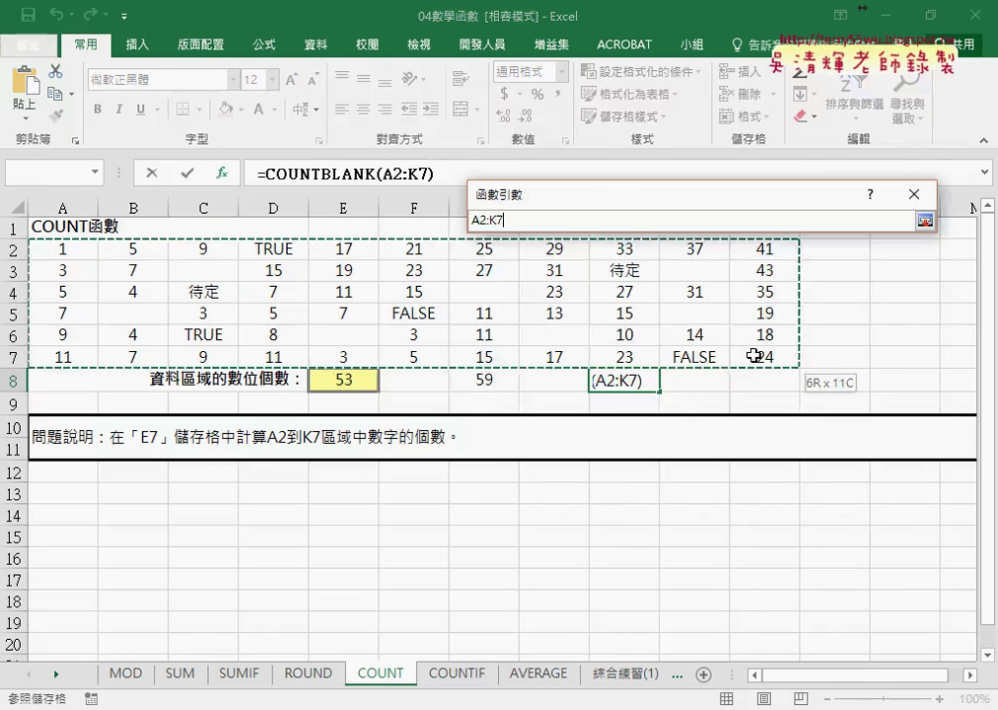
left_click_drag(61, 246, 758, 356)
left_click(811, 401)
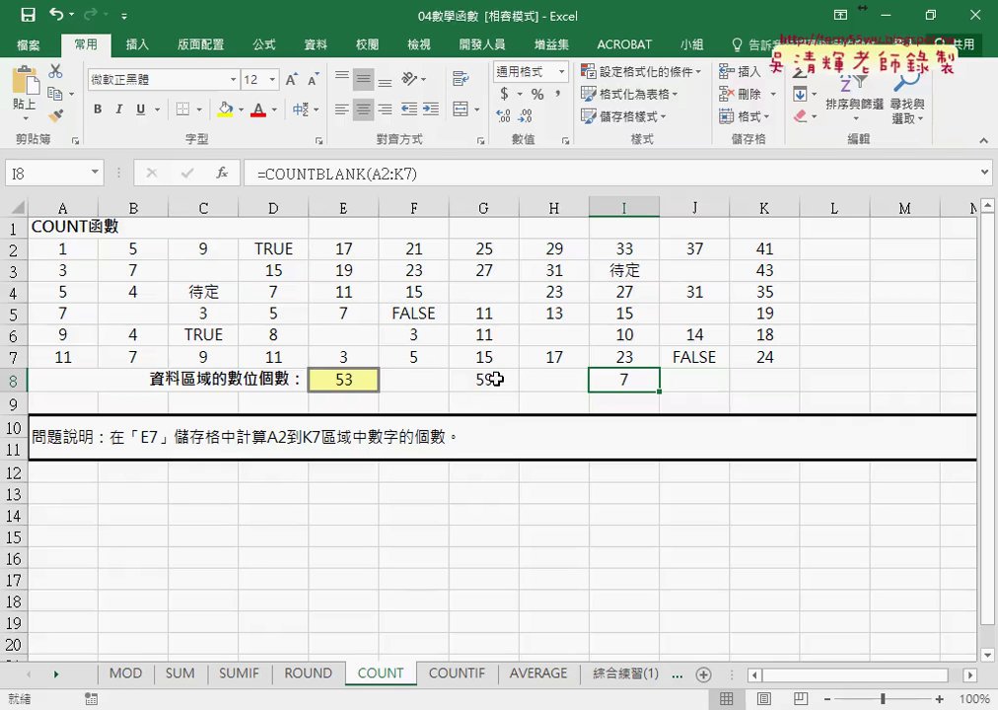
left_click(791, 382)
- Choose COUNTIF as K8's function in Insert Function
left_click(222, 173)
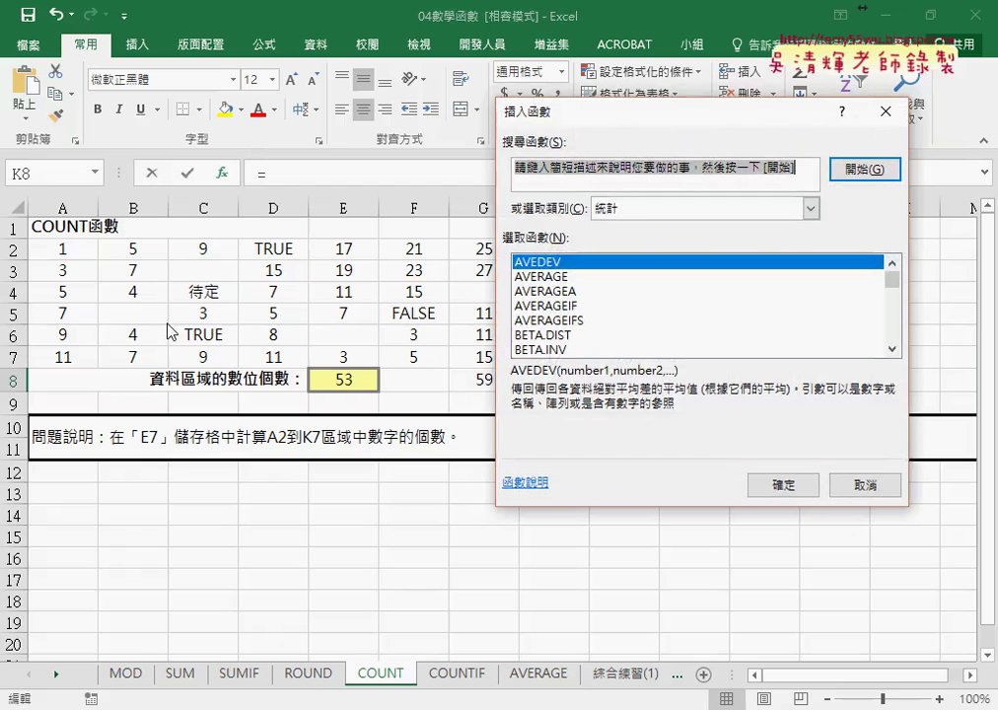
left_click(893, 349)
left_click(893, 349)
left_click(893, 349)
left_click(893, 349)
left_click(892, 349)
left_click(893, 349)
left_click(893, 350)
left_click(893, 349)
left_click(893, 350)
left_click(893, 349)
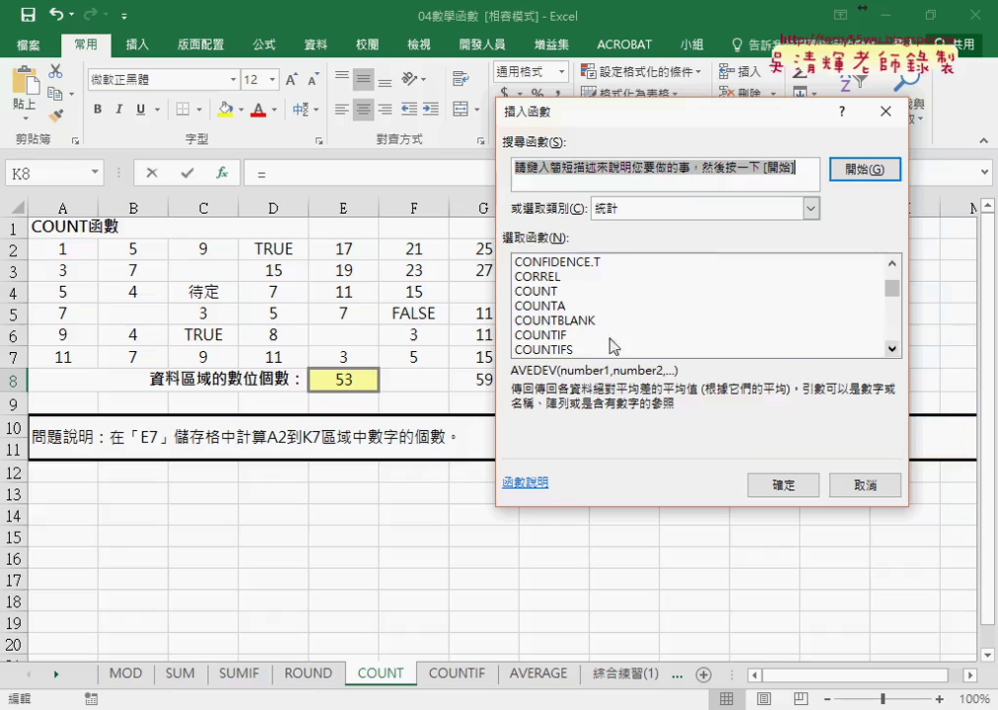
left_click(567, 335)
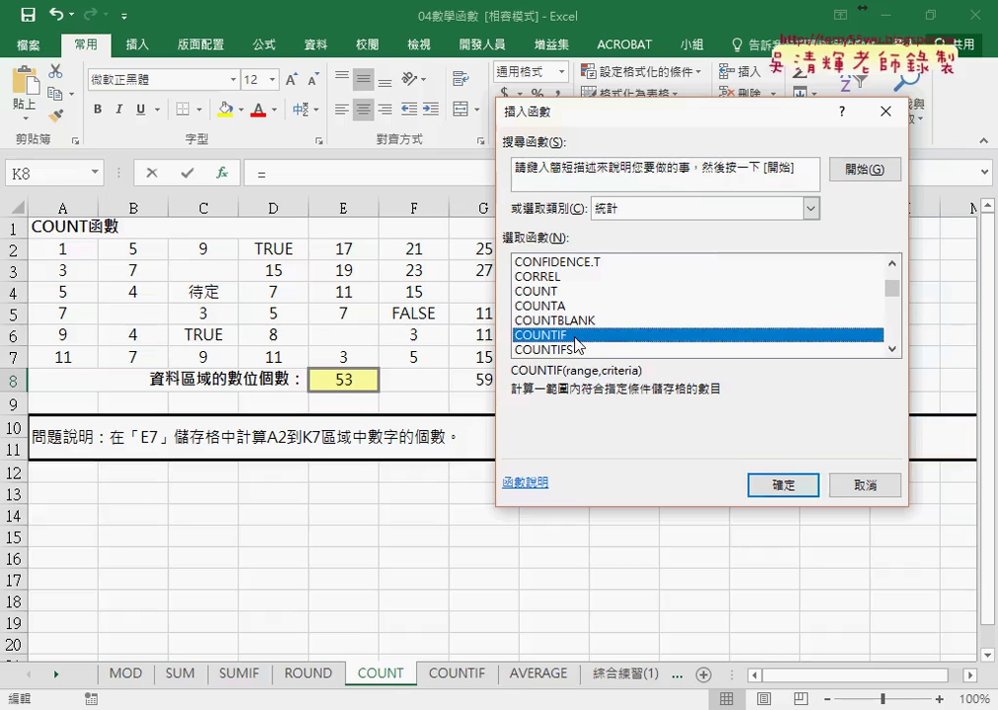
left_click(796, 490)
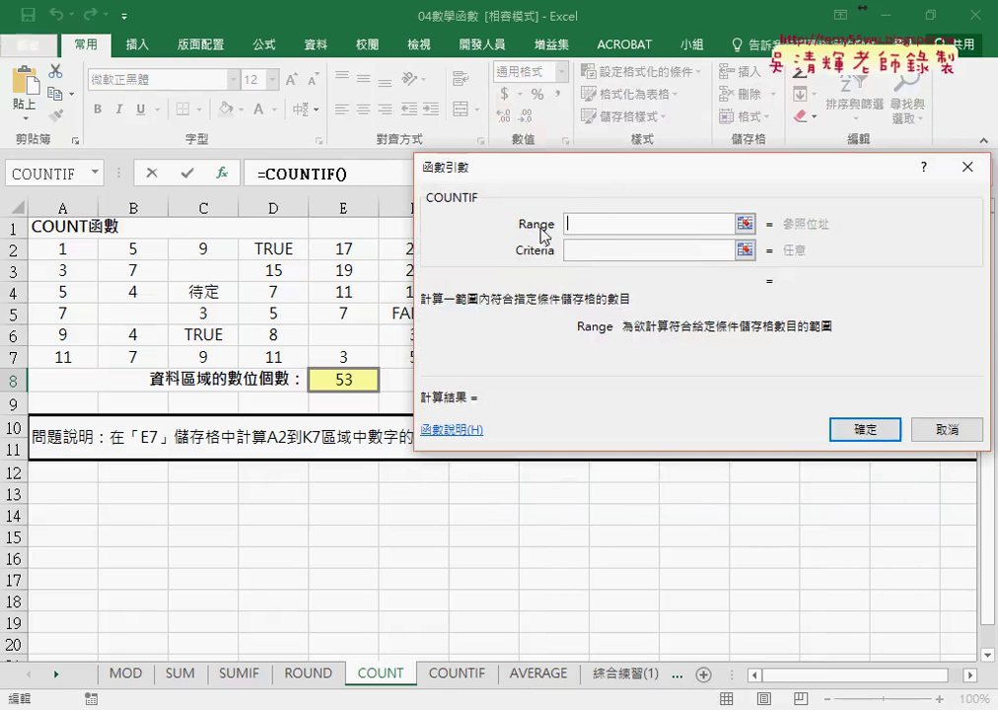
- Set COUNTIF's Range to A2:K7 and Criteria to >30, giving 7
left_click_drag(582, 168, 357, 409)
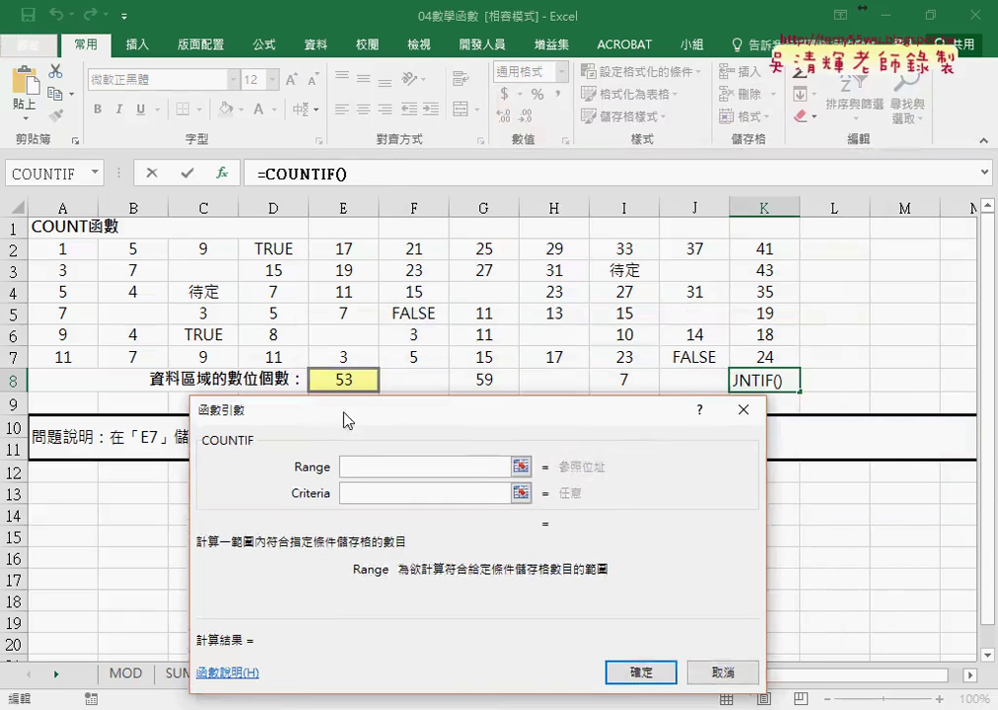
left_click_drag(69, 259, 752, 357)
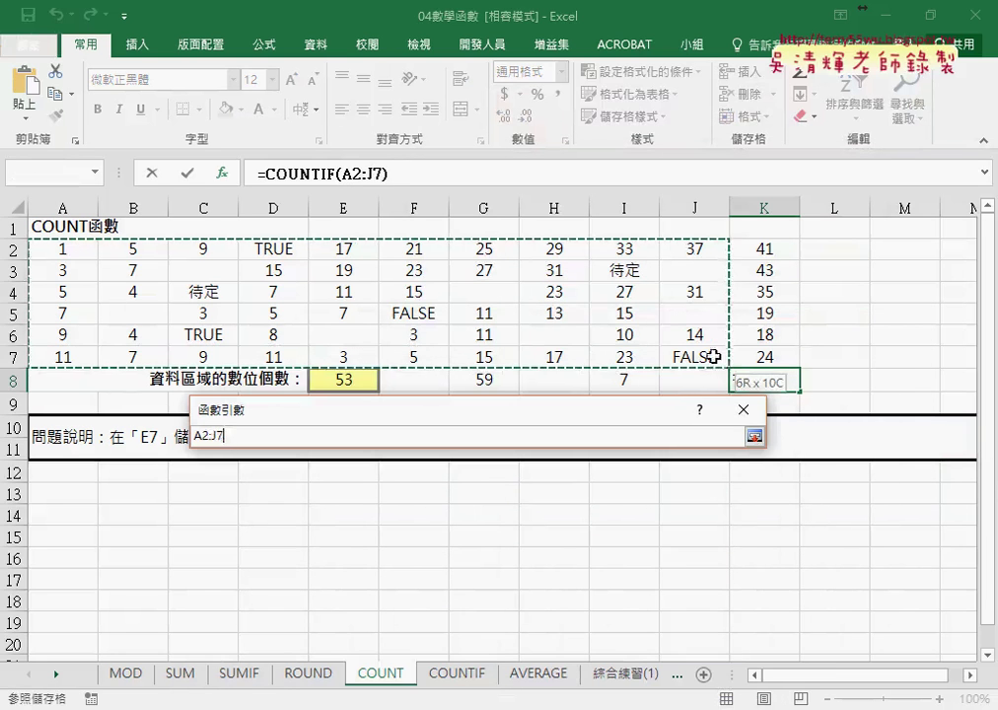
left_click(419, 495)
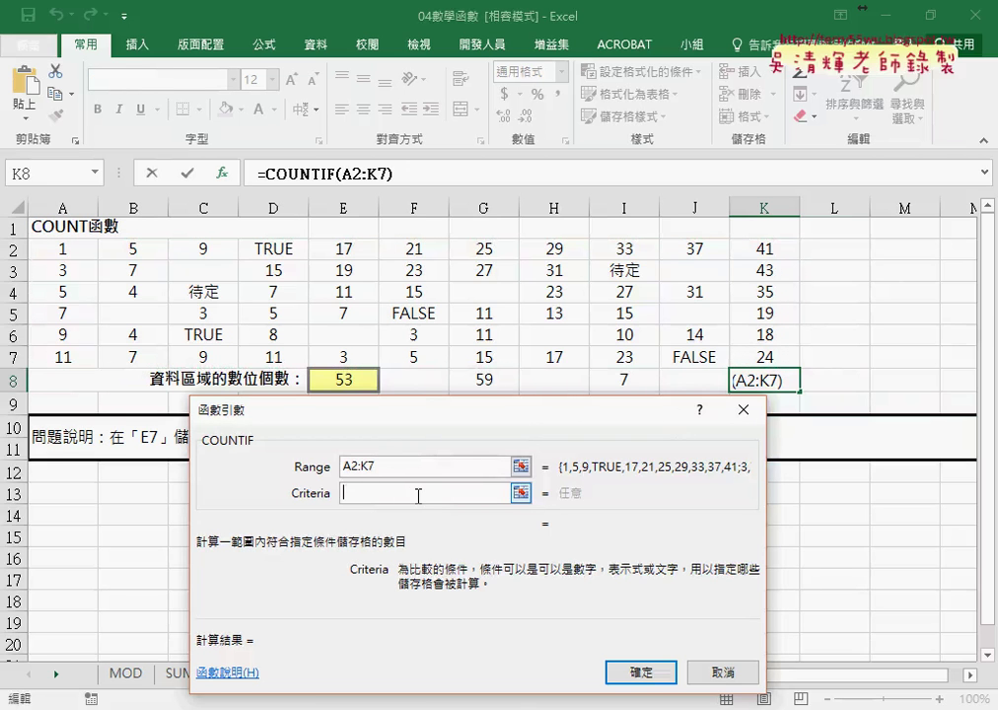
type(">3")
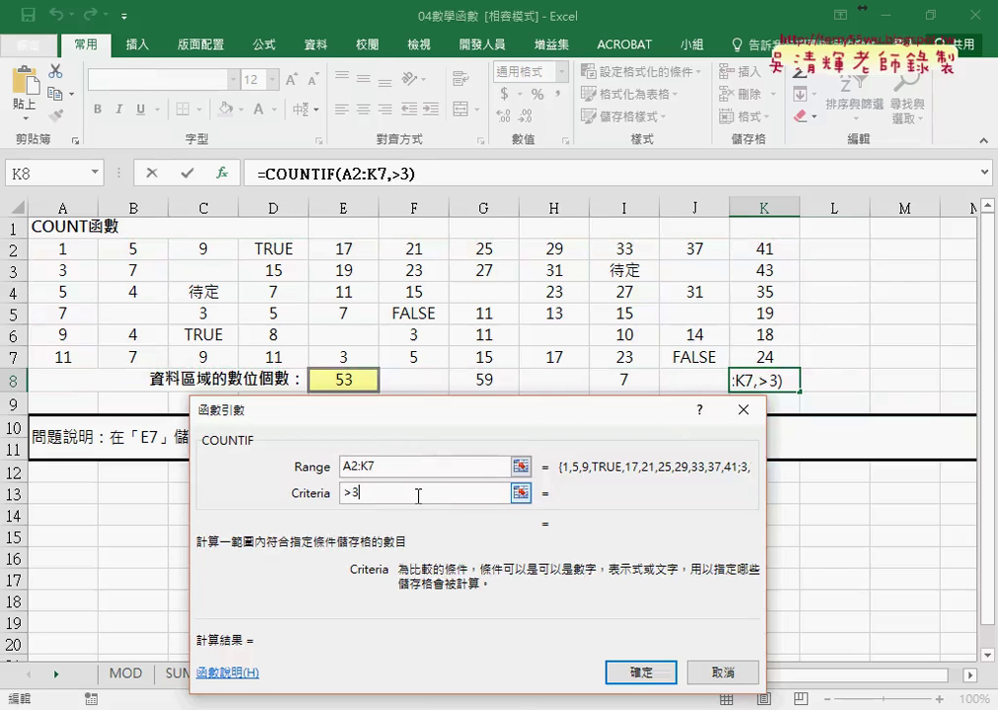
type("0")
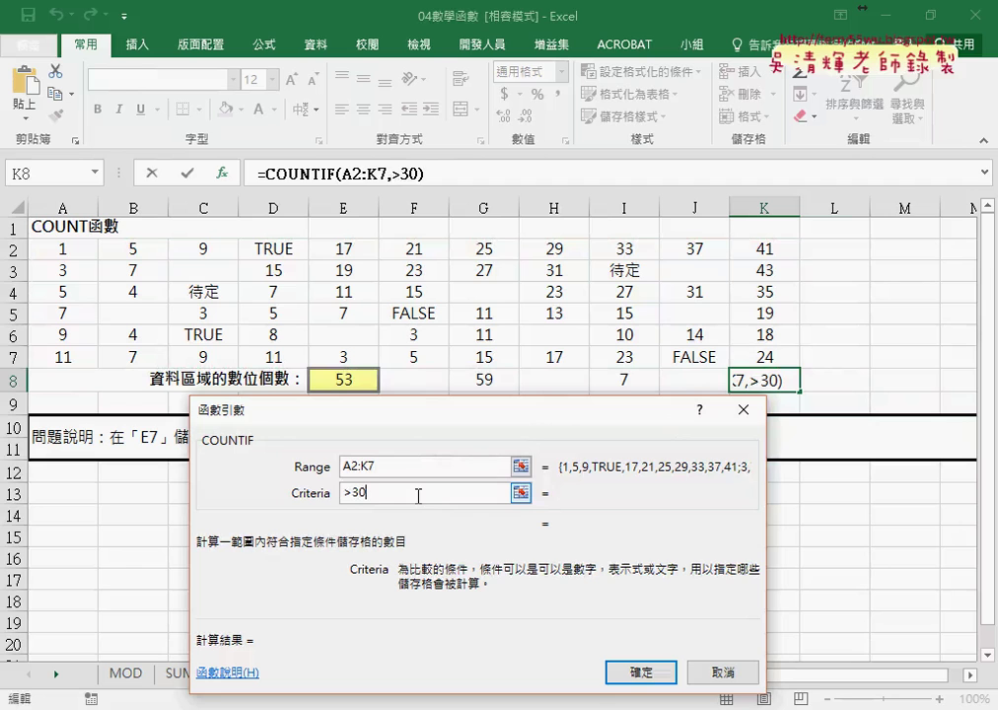
left_click(419, 468)
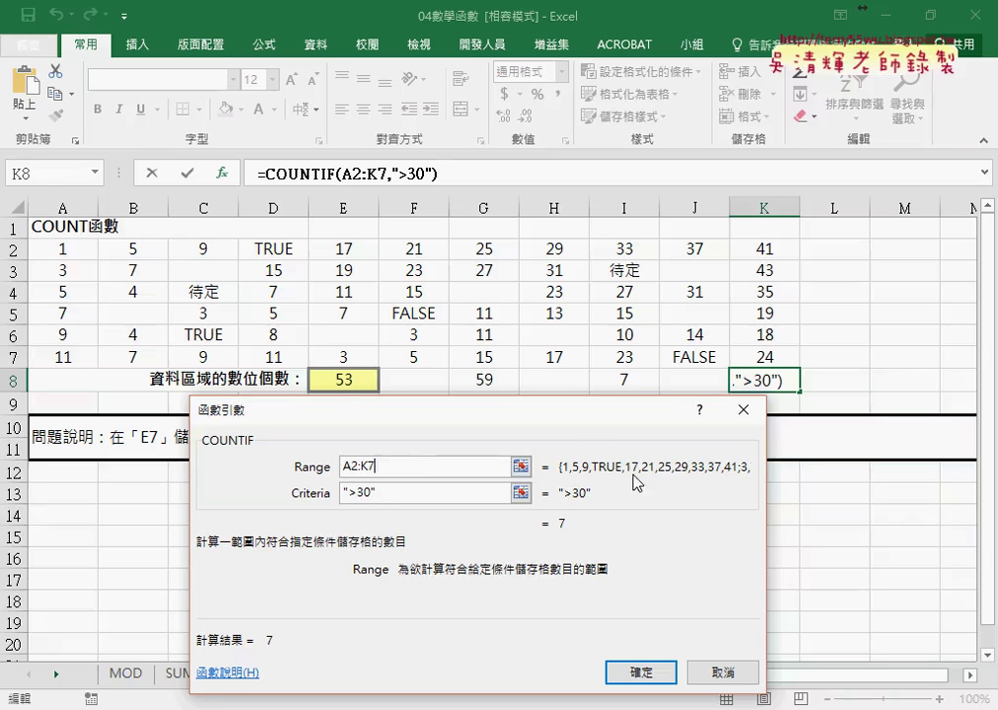
left_click(643, 673)
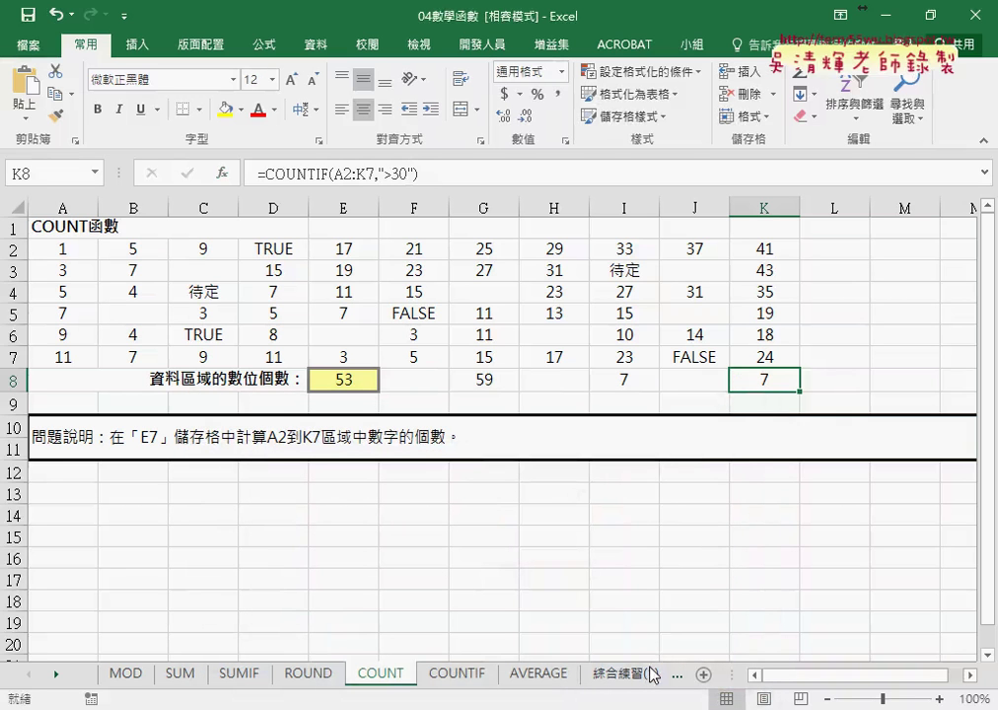
left_click(352, 381)
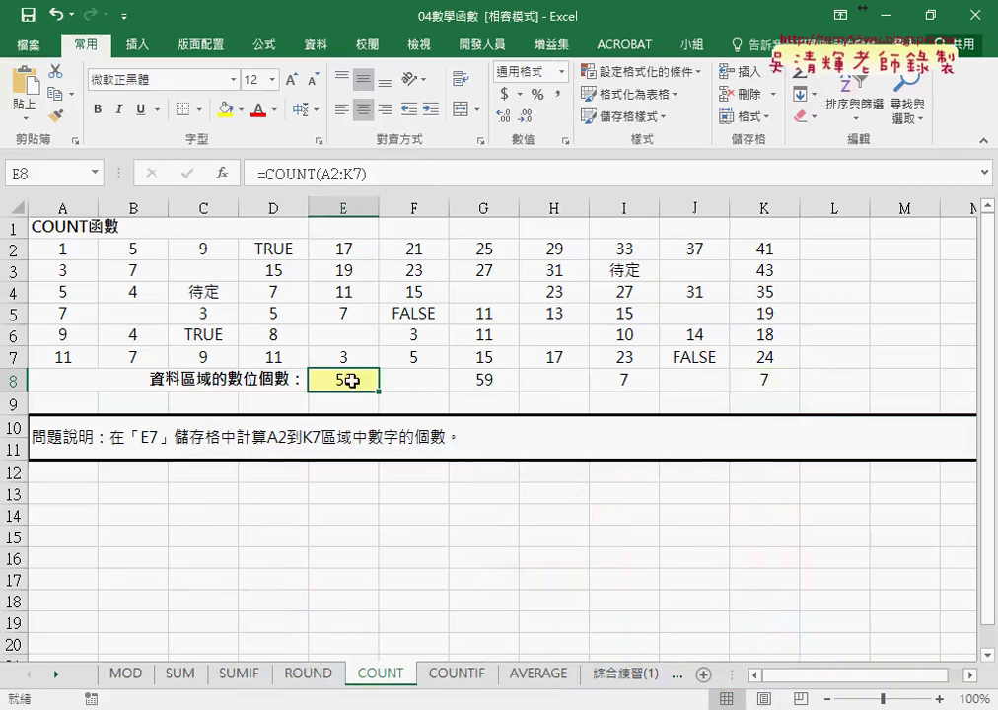
left_click(505, 383)
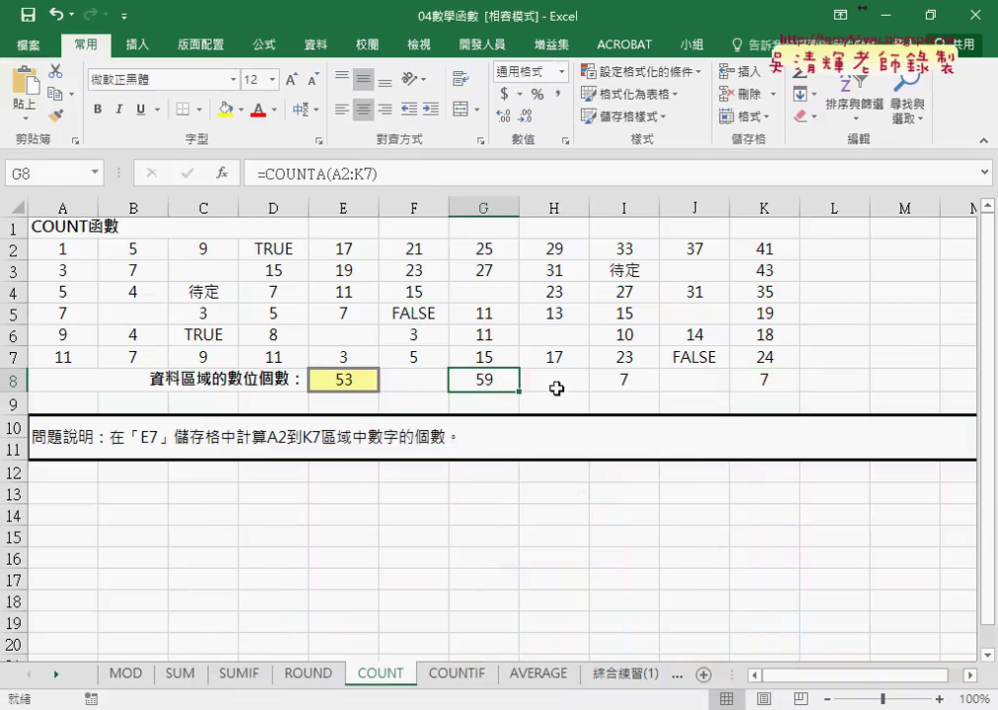
left_click(621, 380)
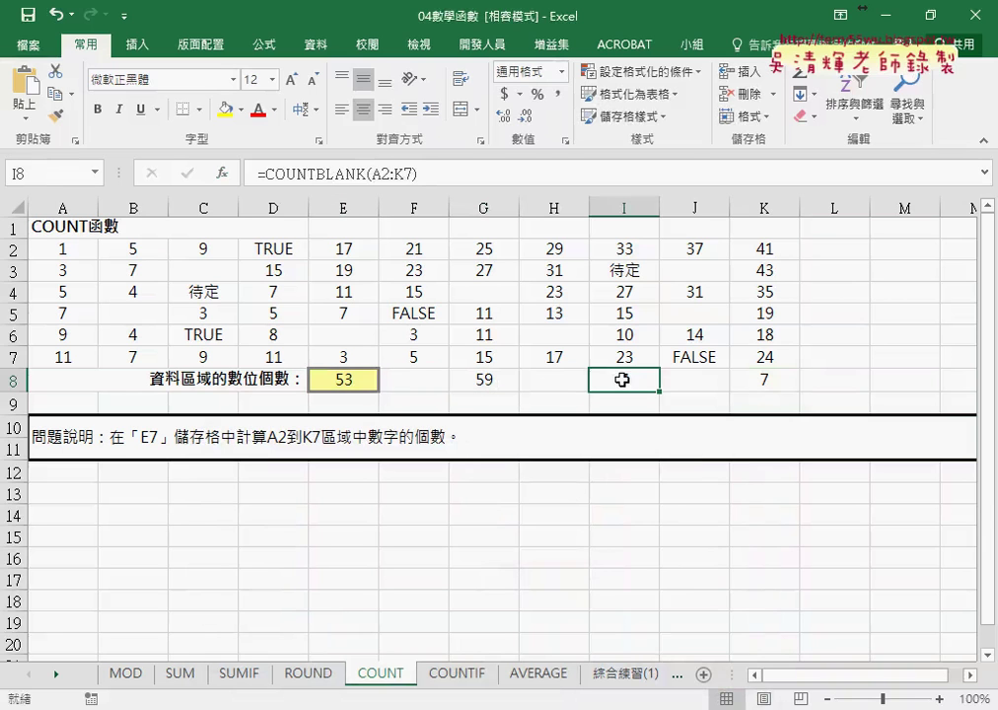
left_click(766, 382)
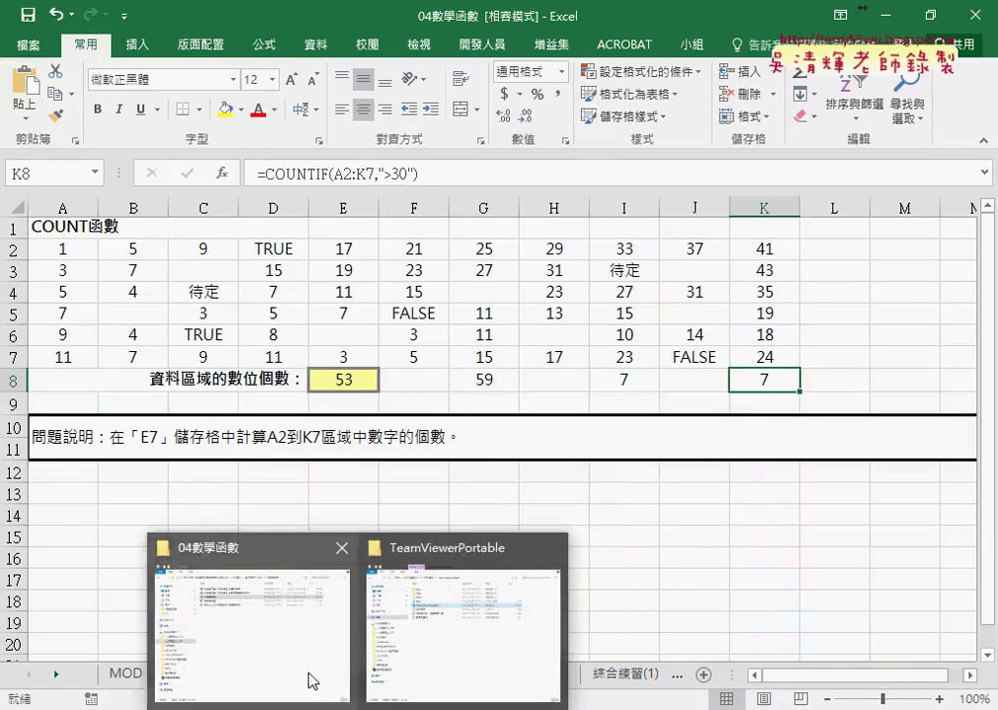
- Open the 黑名單篩選_ workbook from the 04數學函數 folder in Excel
left_click(310, 672)
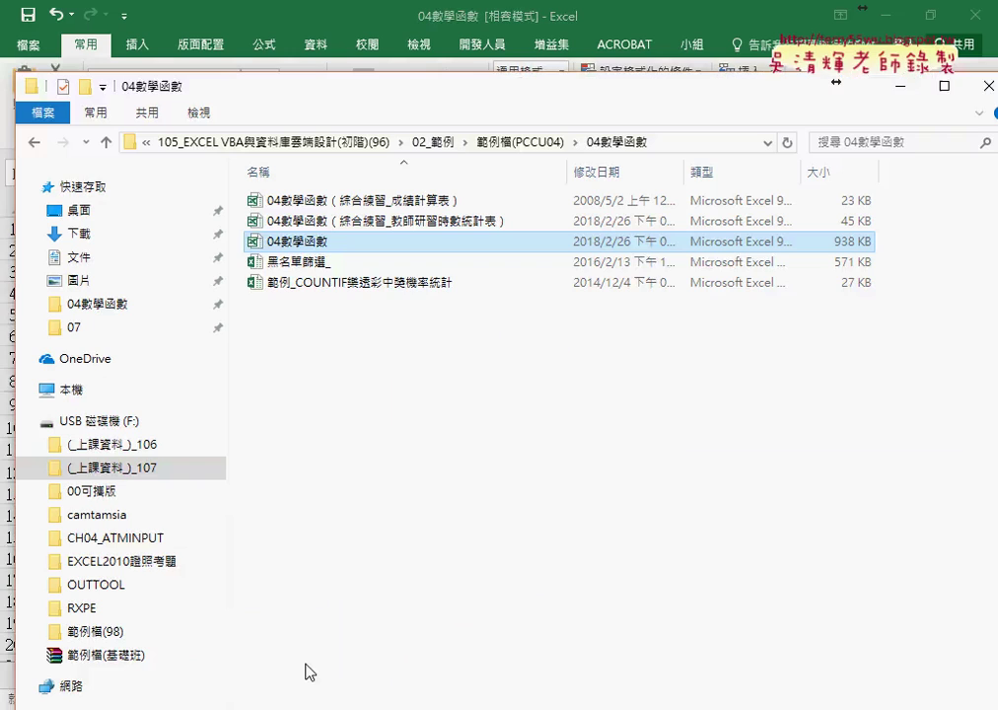
left_click(339, 266)
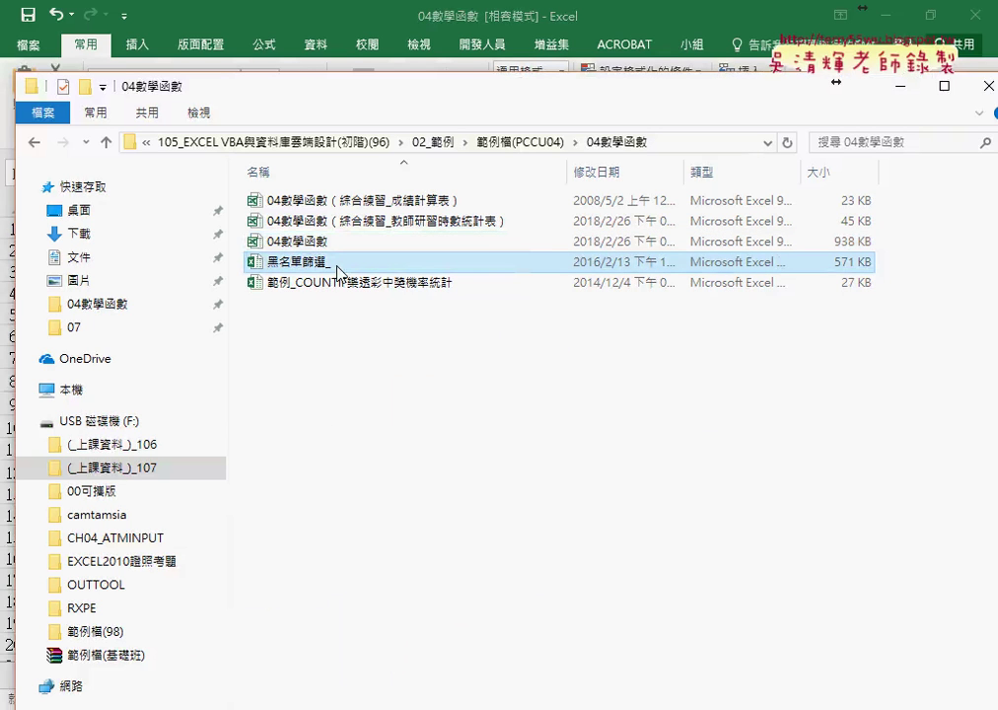
double_click(339, 266)
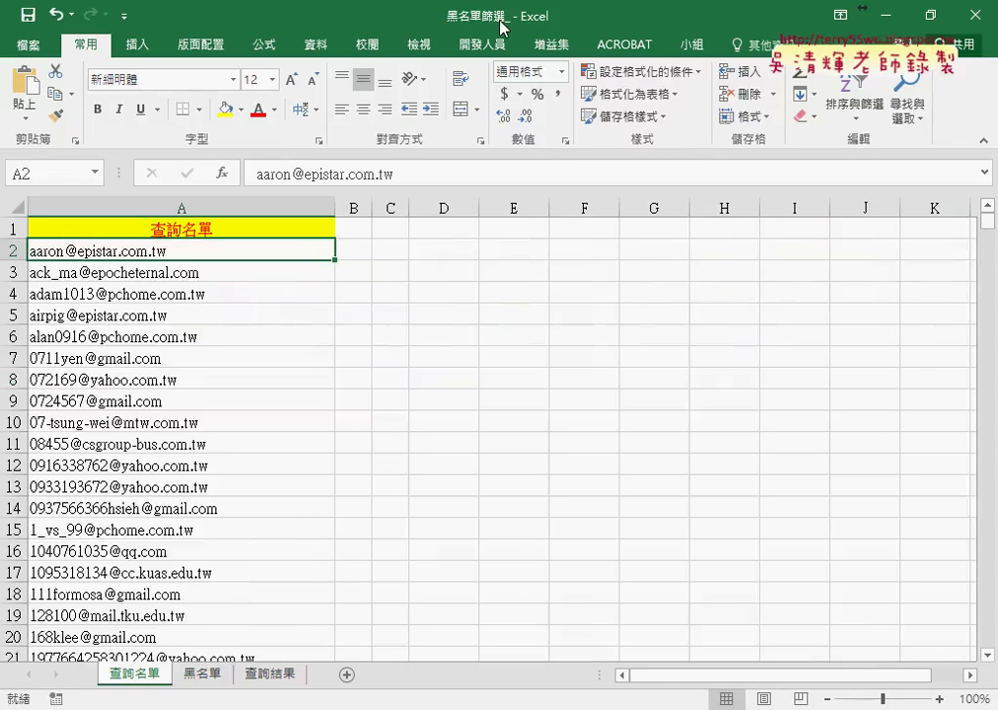
- Confirm the 黑名單 list runs to row 22223 using Ctrl+Home/Ctrl+Down, then go to 查詢名單
left_click(207, 681)
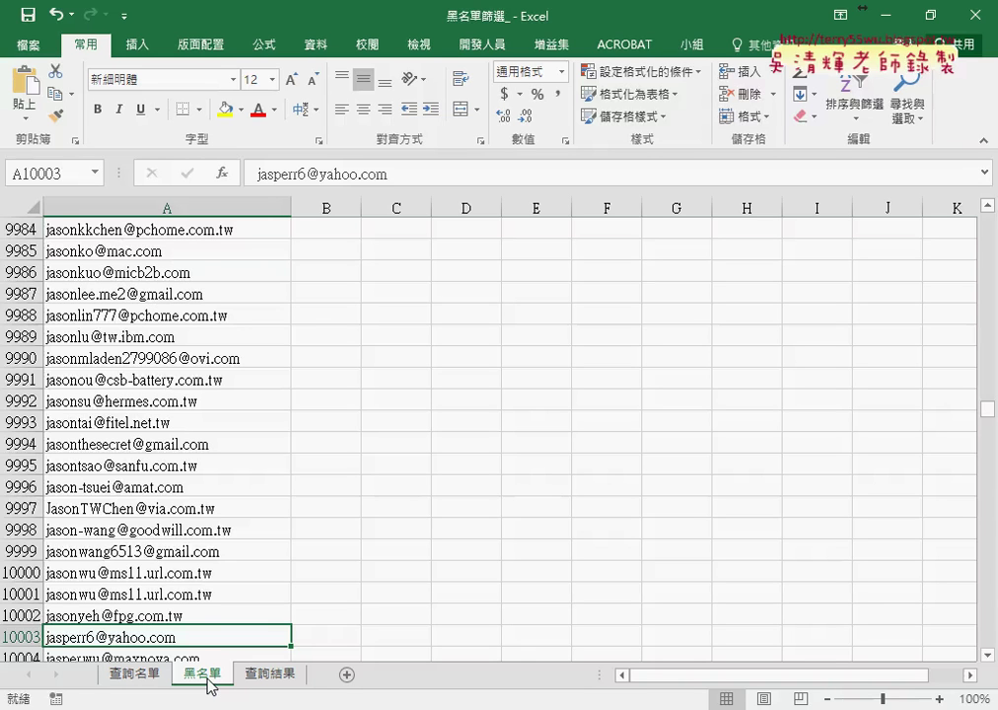
left_click(216, 395)
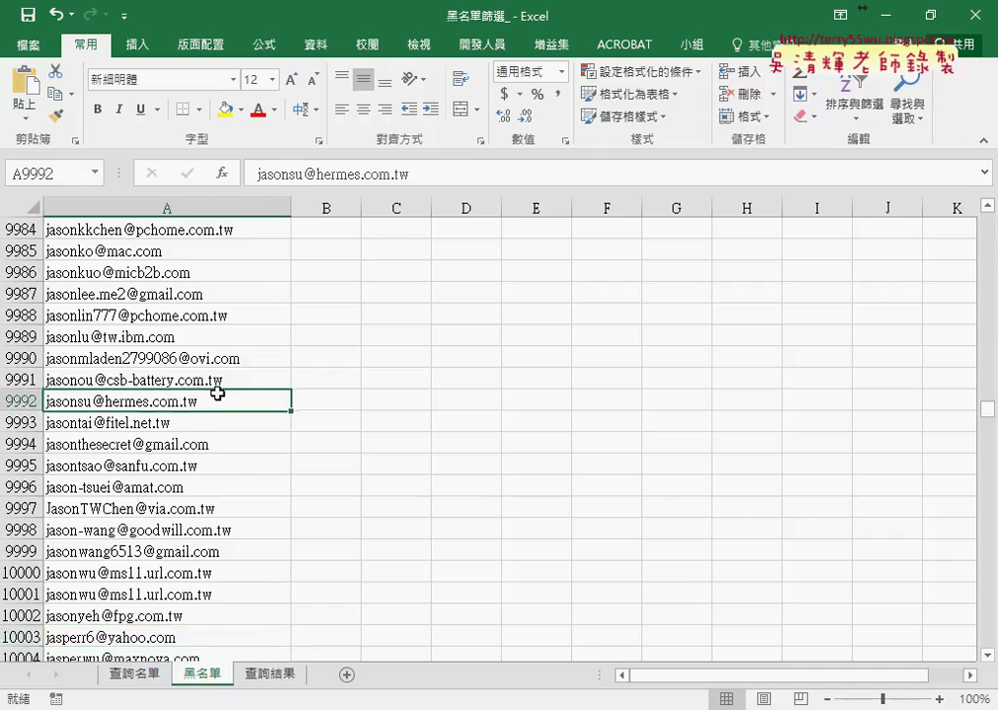
key("ctrl+Home")
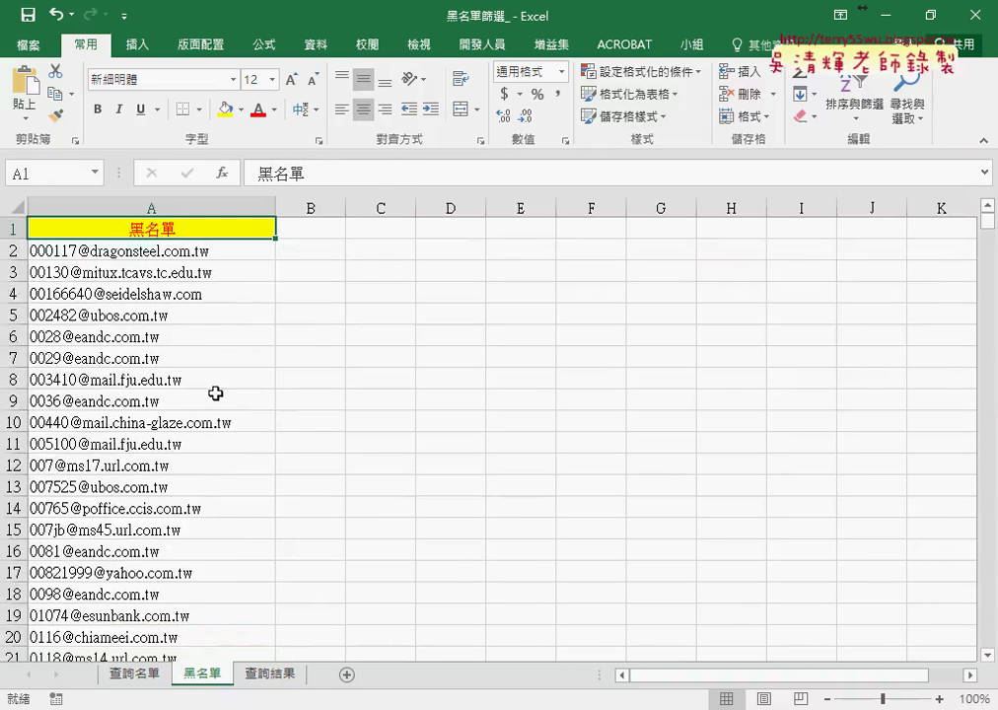
key("ctrl+Down")
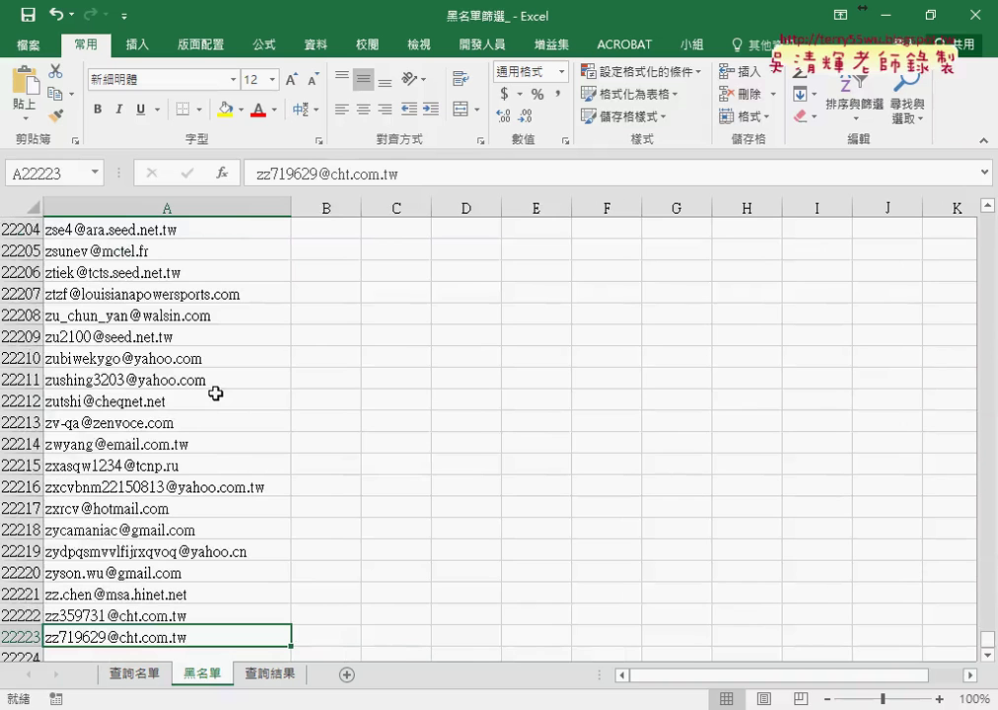
left_click(143, 675)
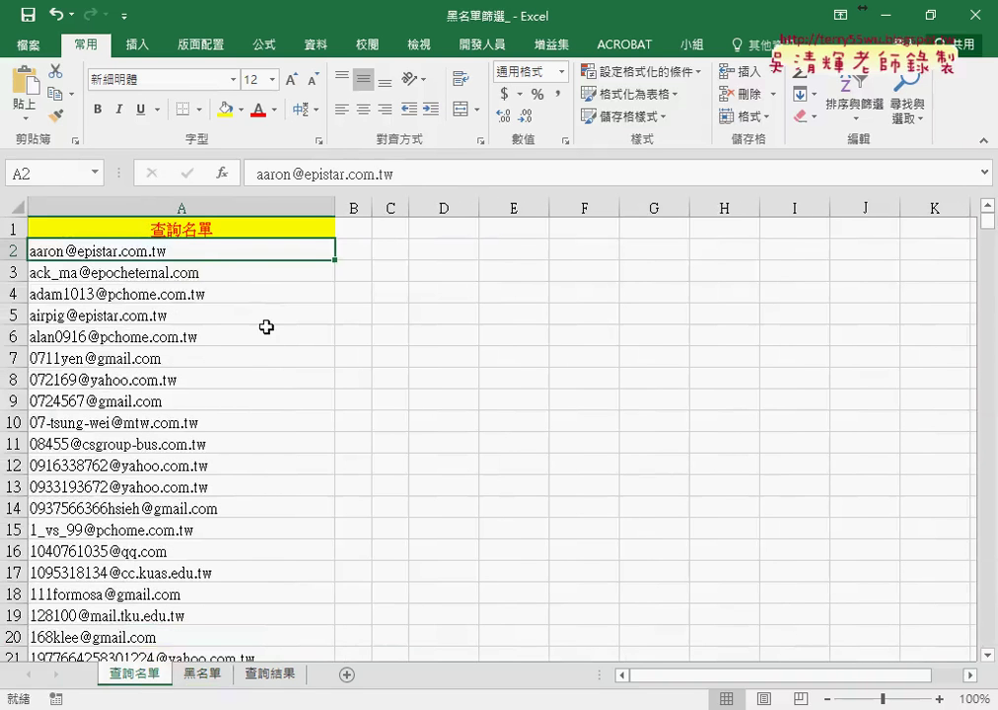
key("ctrl+Down")
key("ctrl+Down")
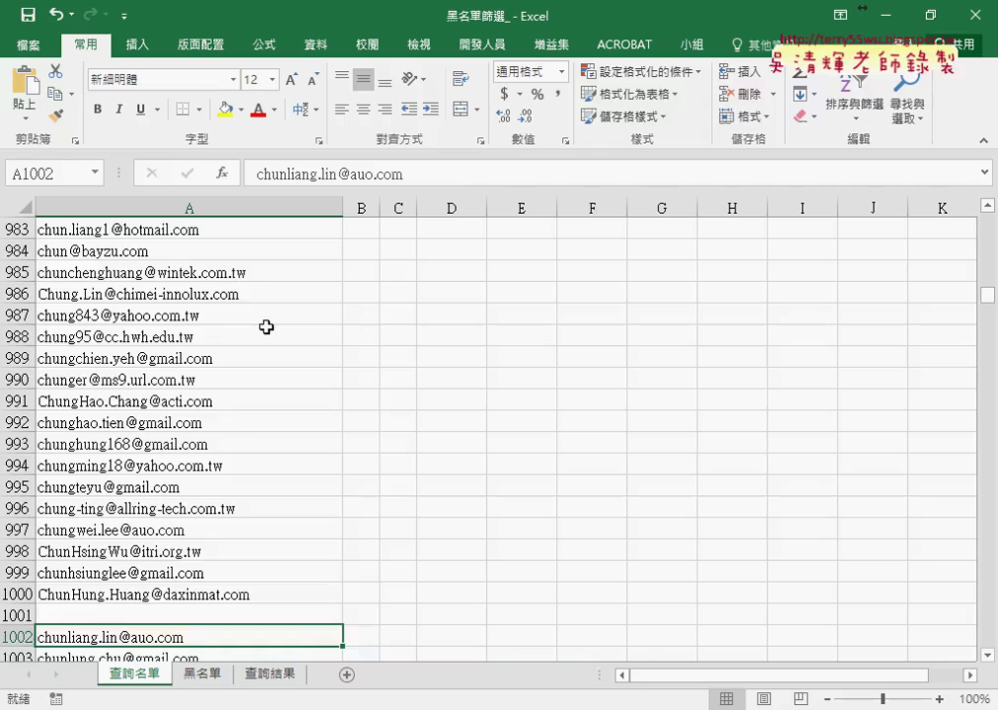
key("Up")
key("Up")
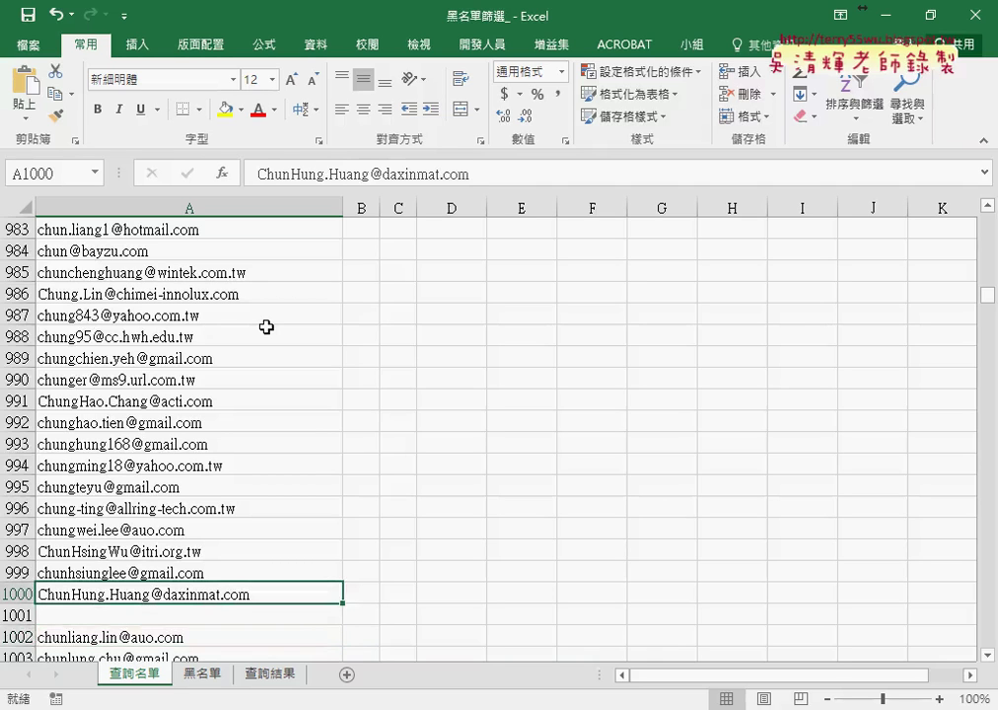
key("Down")
key("Down")
key("ctrl+Down")
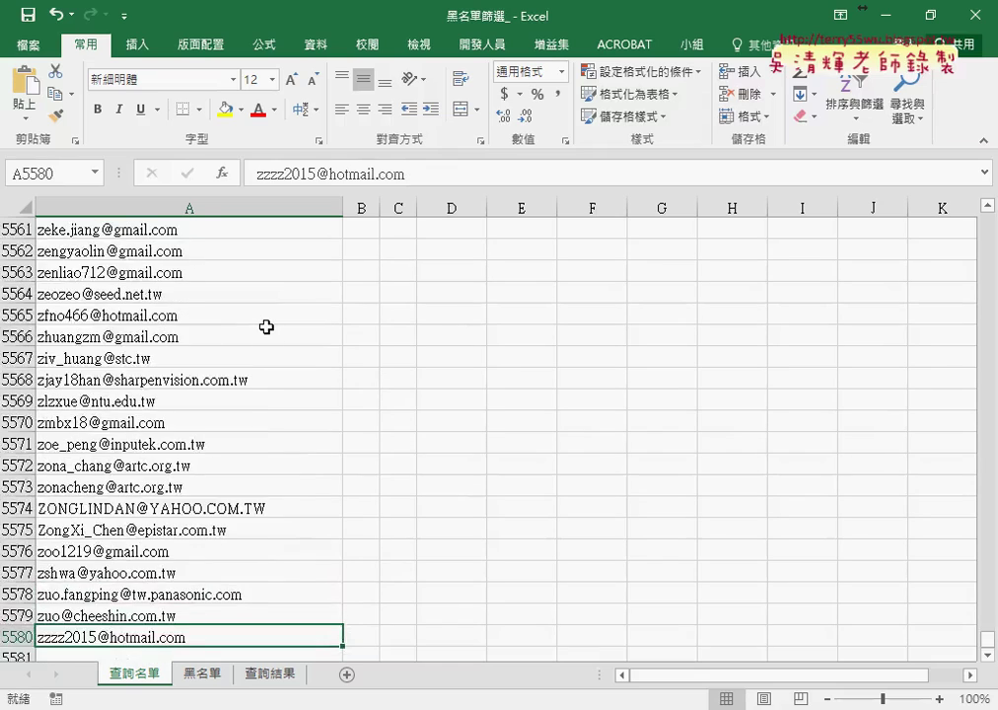
key("ctrl+Up")
key("ctrl+Up")
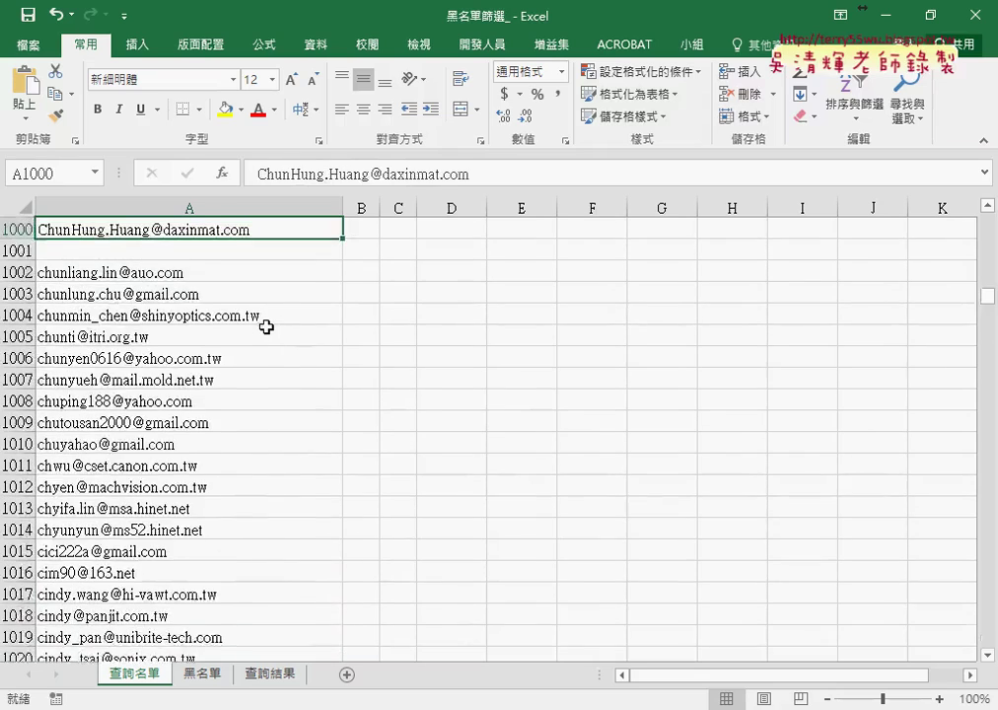
key("ctrl+Up")
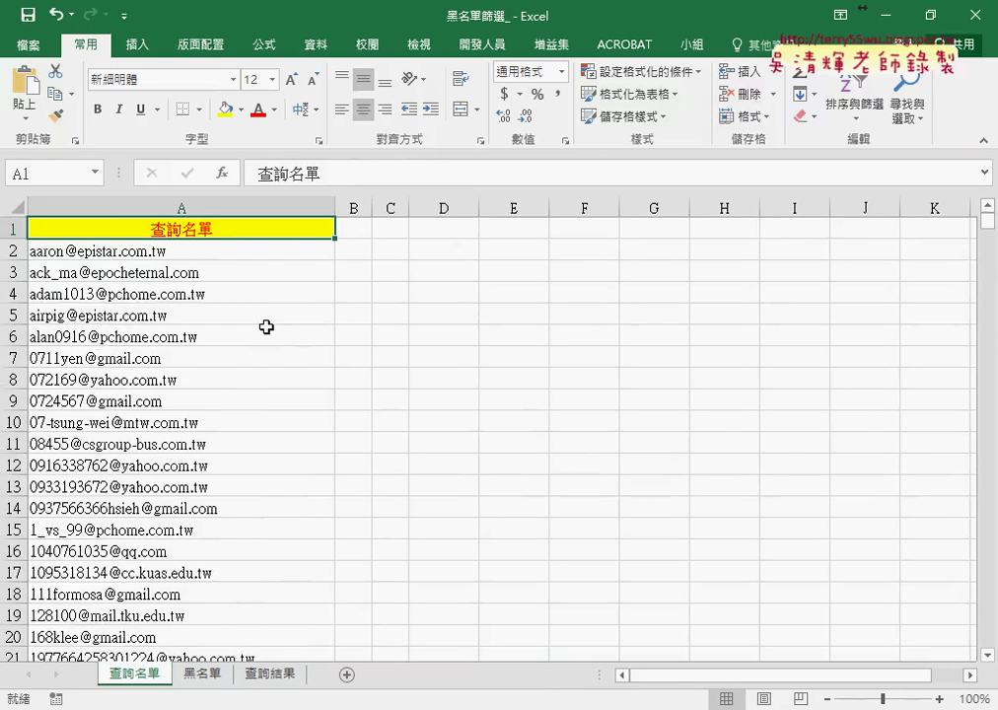
left_click(264, 254)
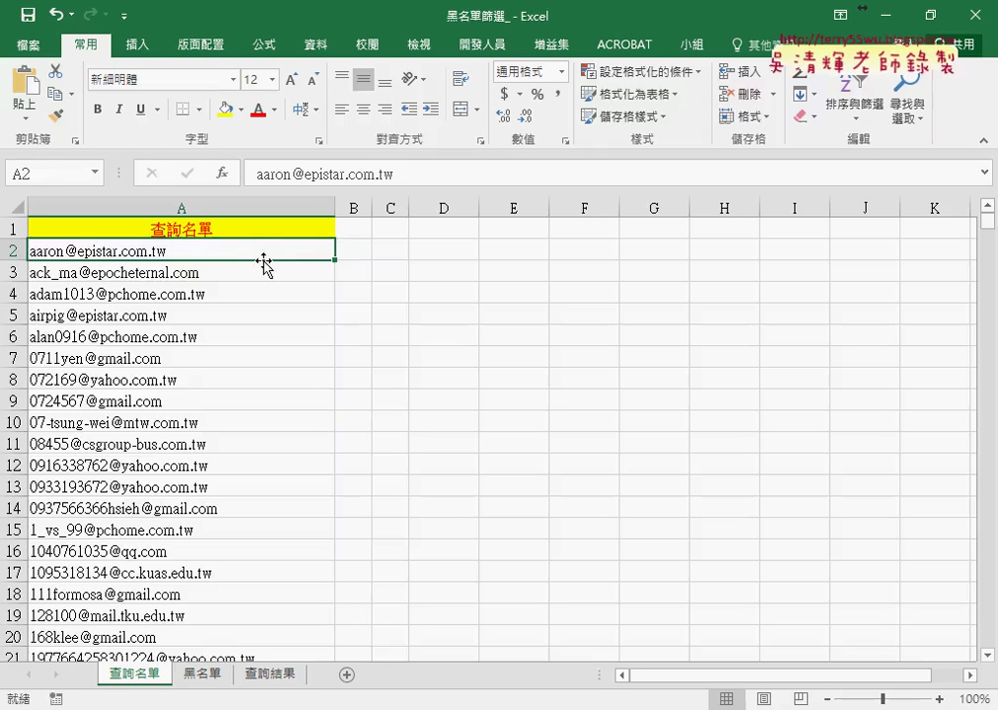
- Glance over the 黑名單 sheet and select its first e-mail in A2
left_click(202, 682)
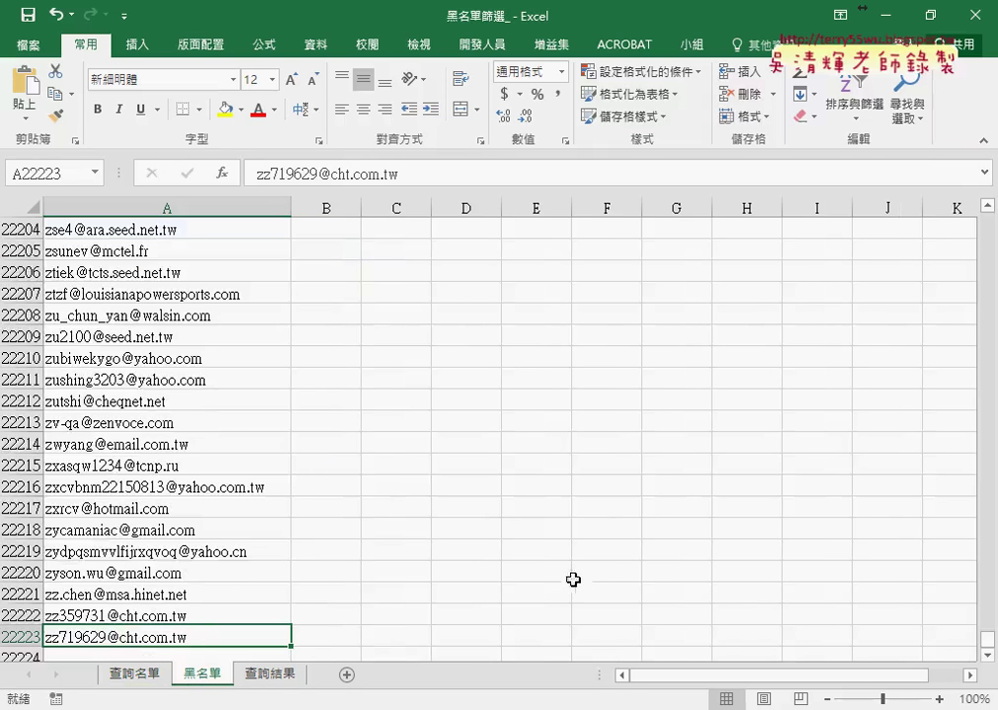
left_click_drag(987, 639, 991, 197)
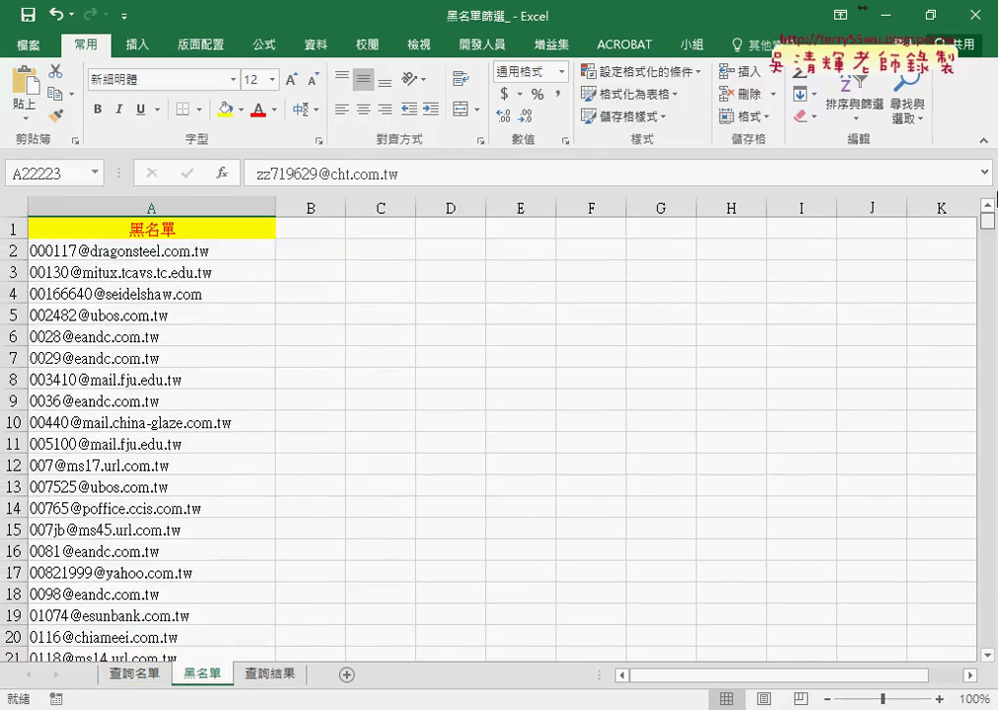
left_click(242, 247)
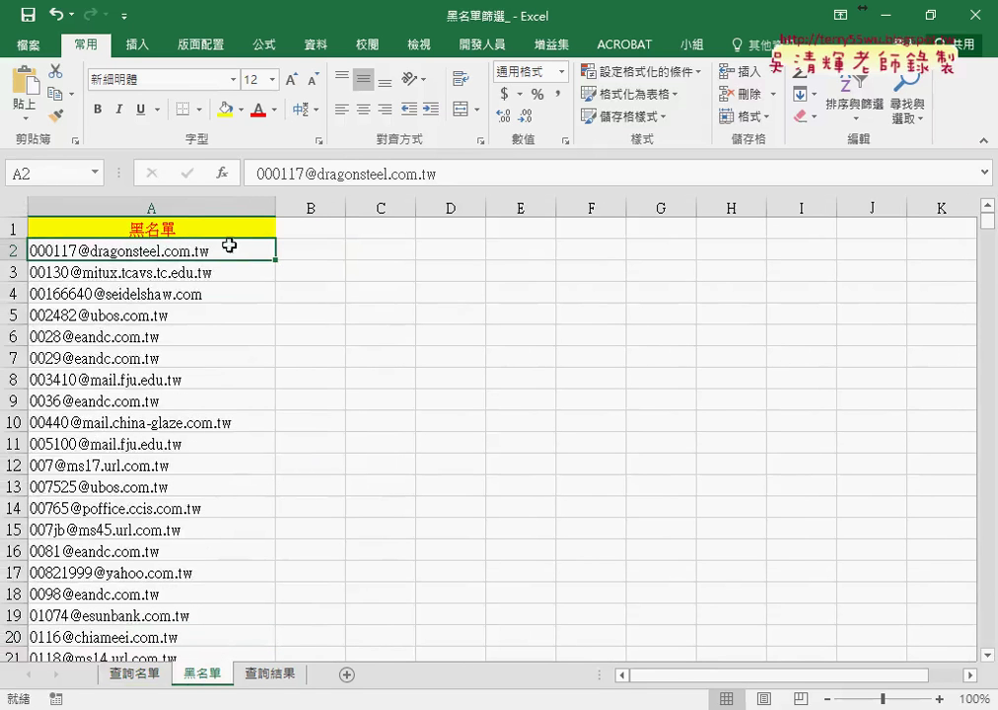
- Back on 查詢名單, select B2 beside the first e-mail and show the 資料 (Data) tools
left_click(131, 675)
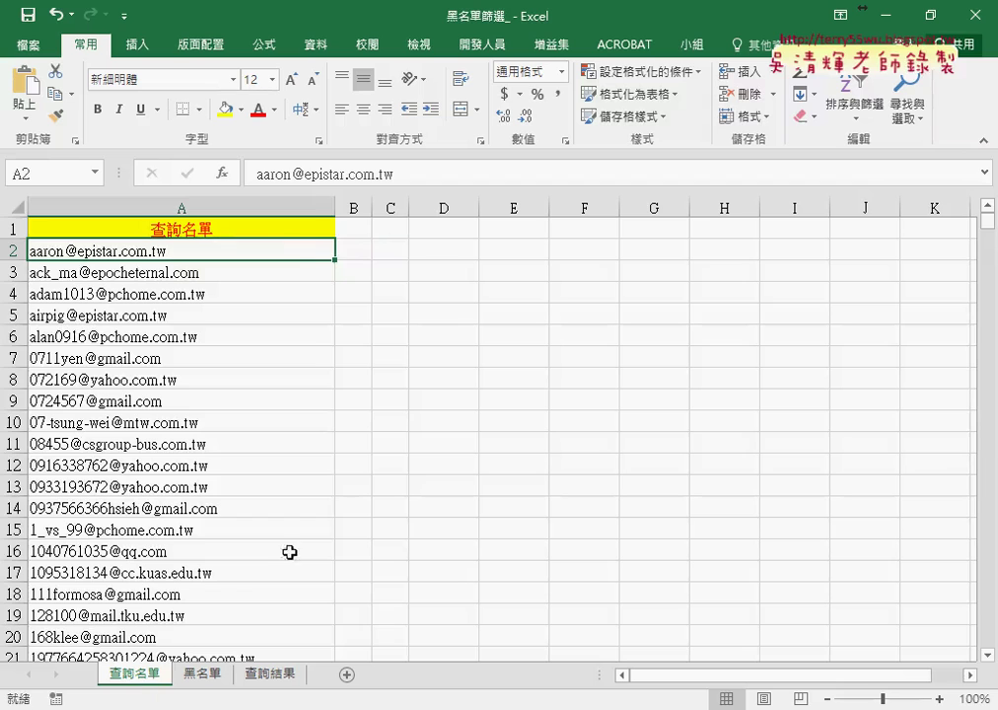
left_click(352, 247)
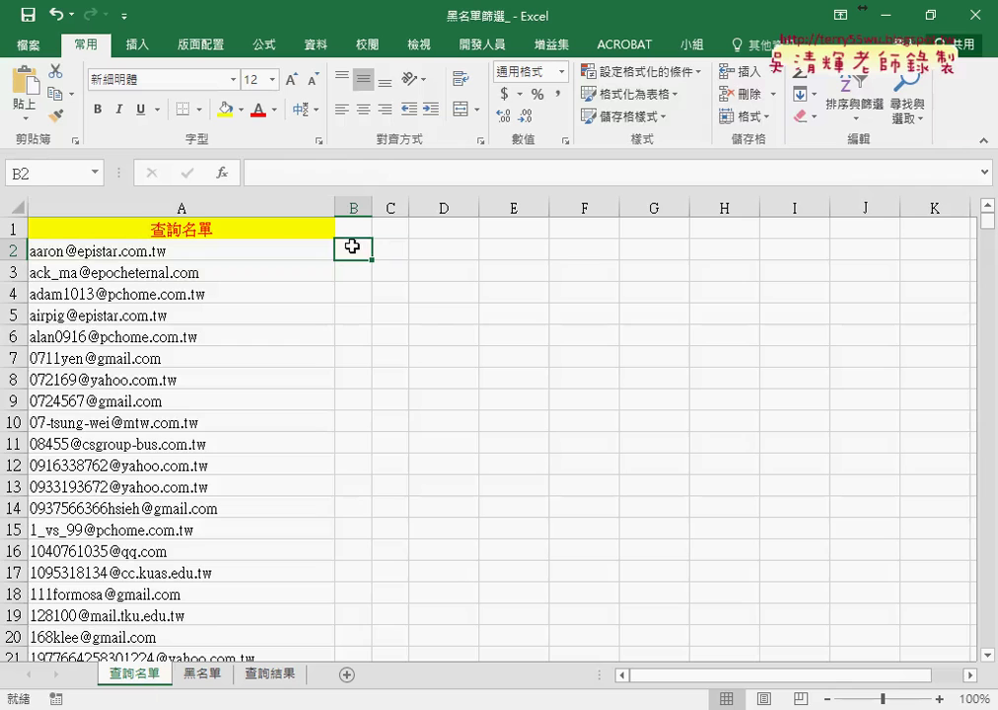
left_click(288, 256)
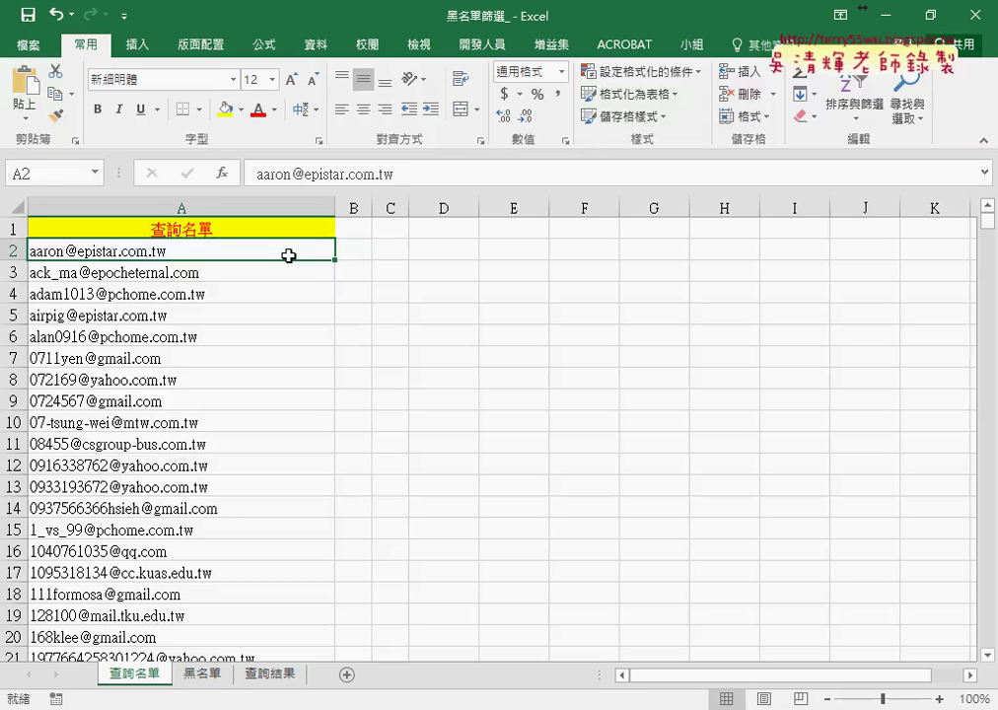
left_click(367, 250)
left_click(316, 46)
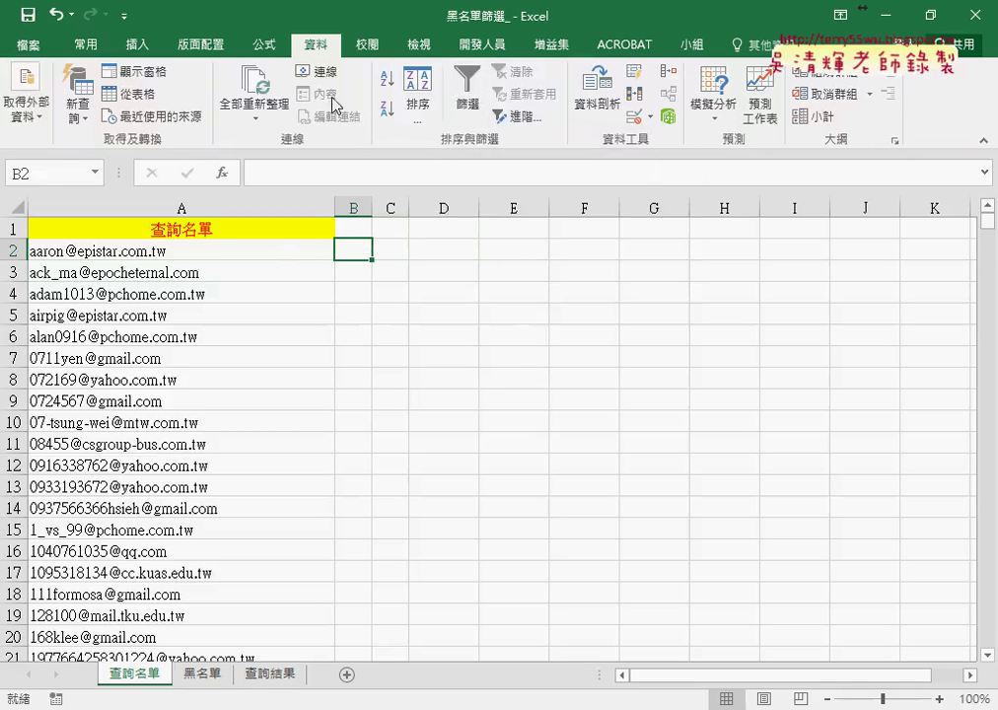
- Go to the 查詢結果 sheet with the three 查詢黑名單 buttons
left_click(265, 677)
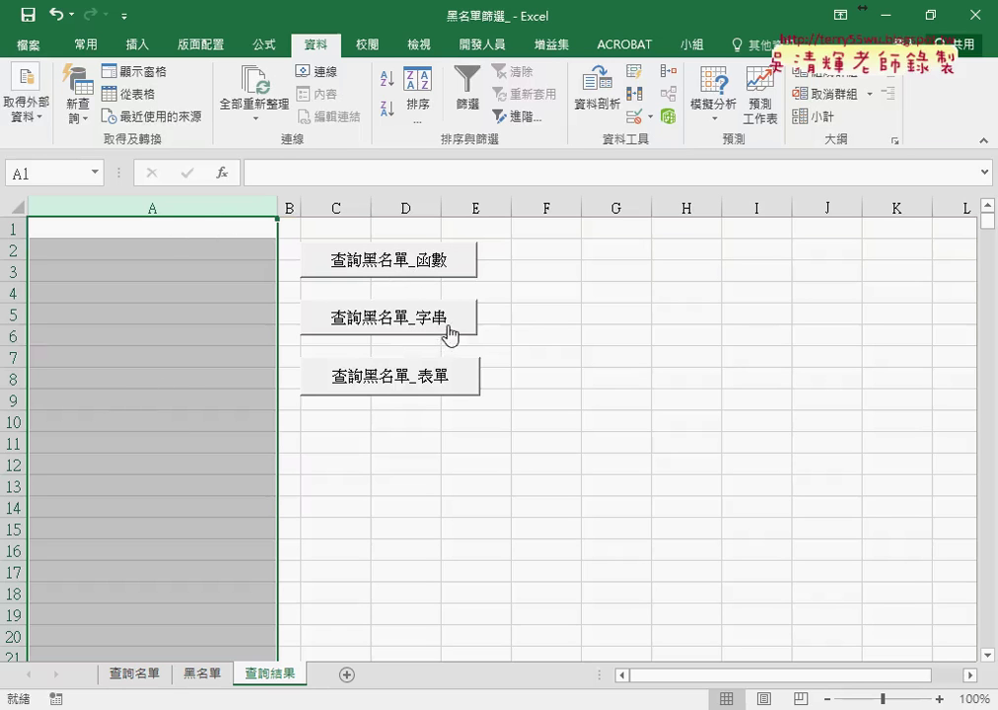
- Deselect column A, then switch back to the 04數學函數 workbook showing results 53, 59, 7, 7
left_click(558, 342)
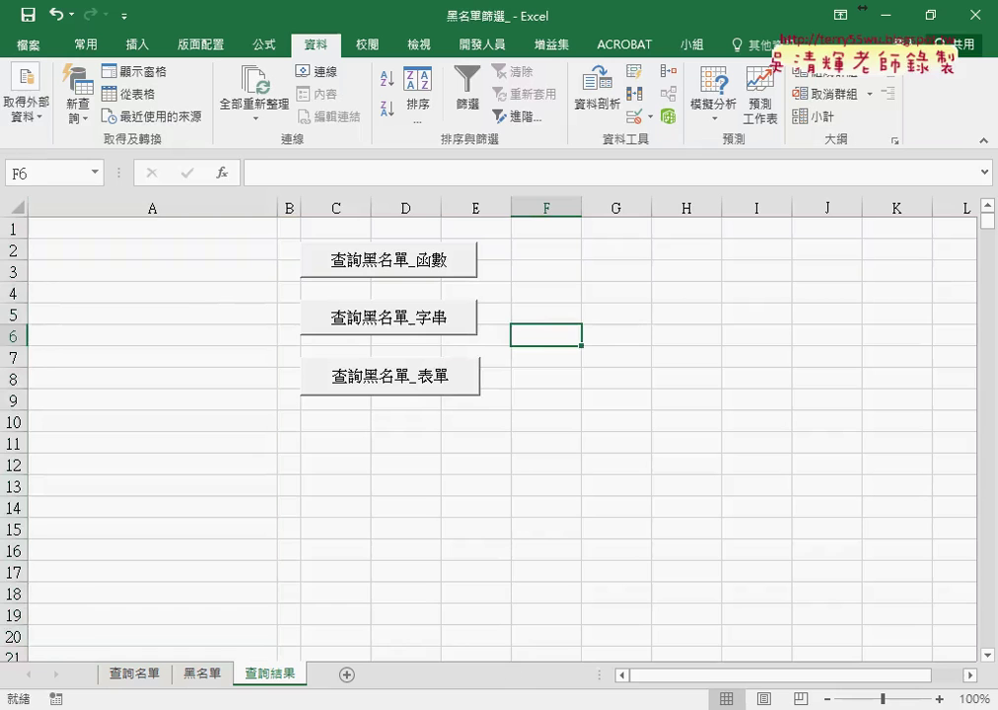
mouse_move(482, 702)
left_click(431, 626)
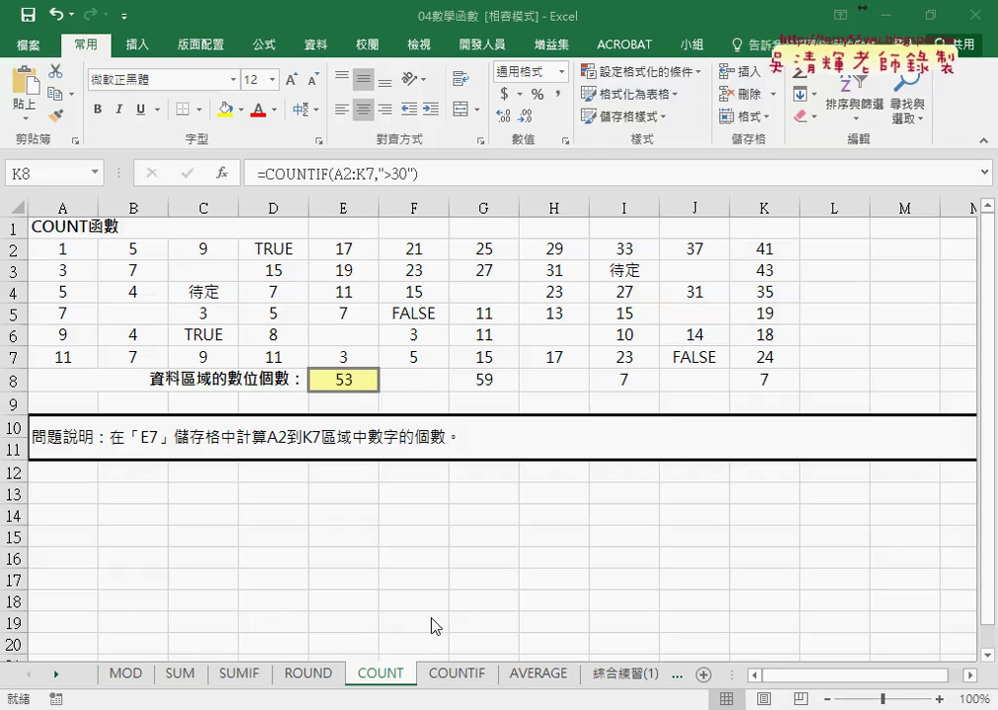
left_click(483, 382)
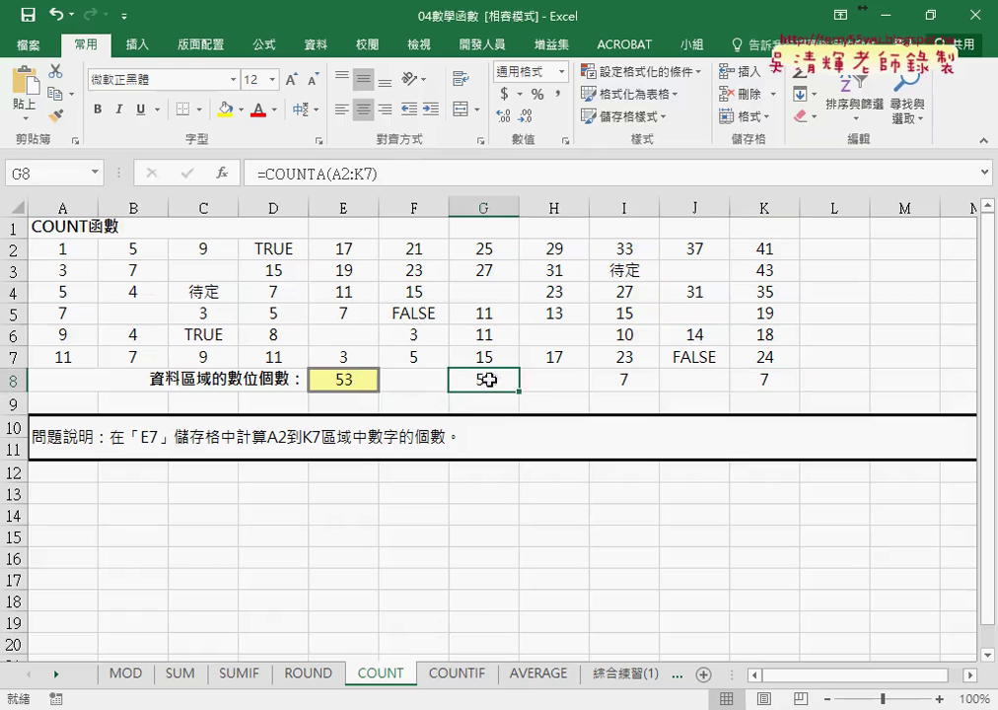
left_click(609, 381)
left_click(761, 382)
left_click(345, 380)
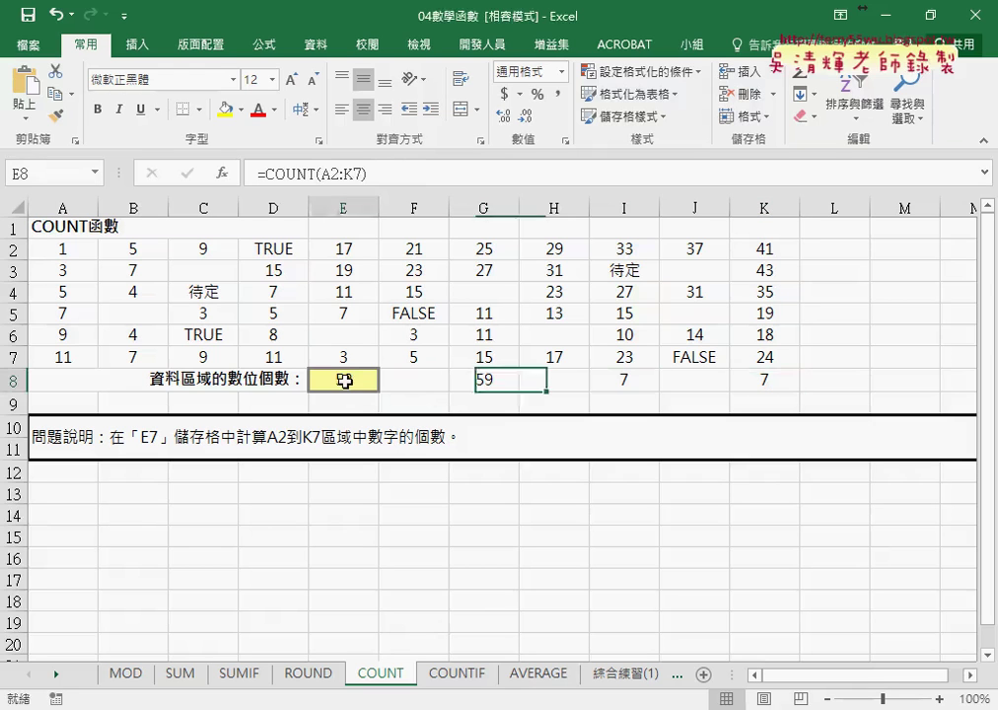
left_click(486, 381)
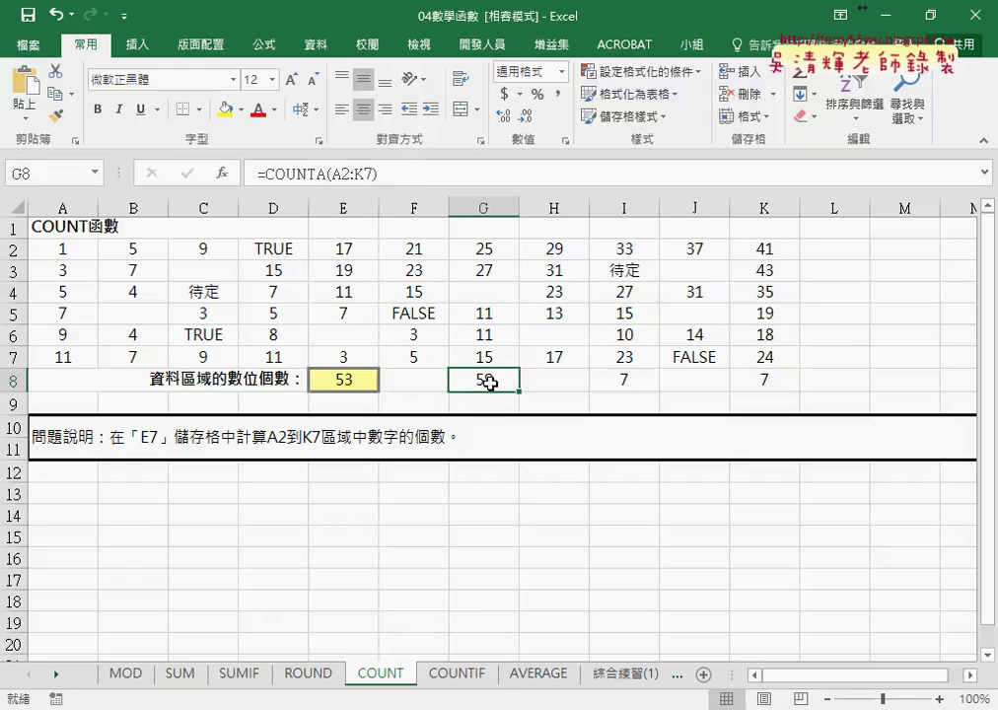
left_click(648, 380)
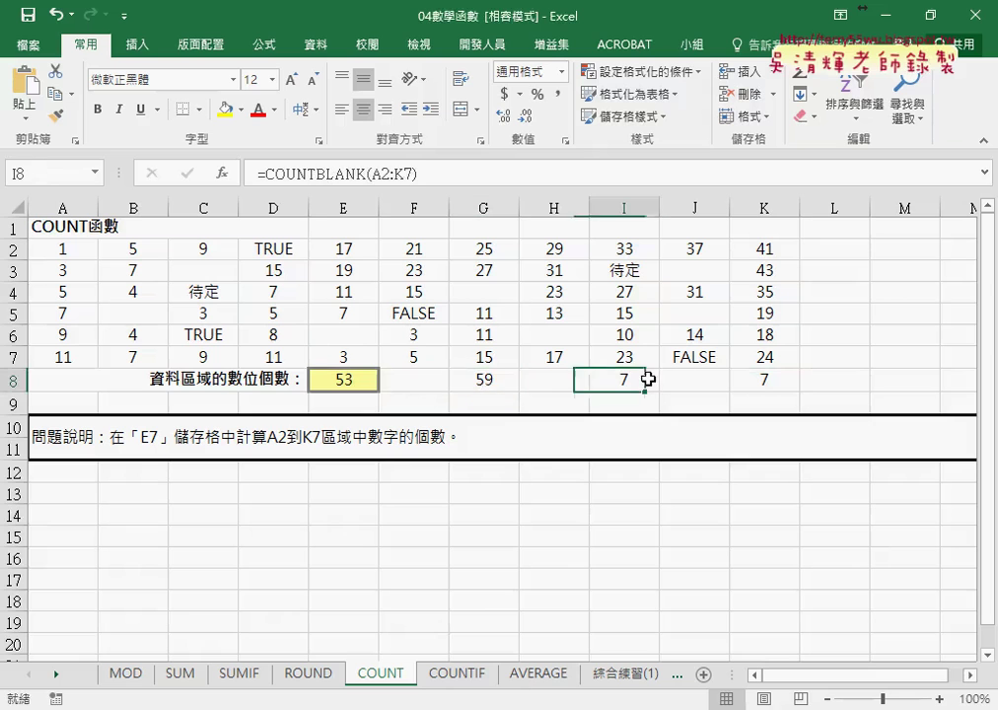
left_click(767, 379)
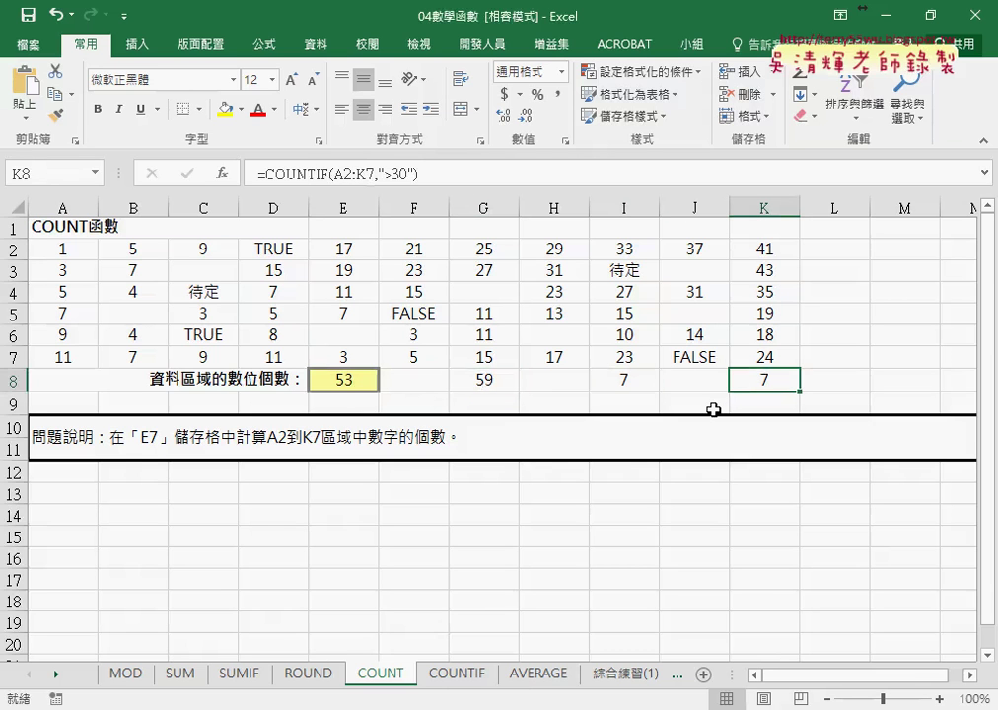